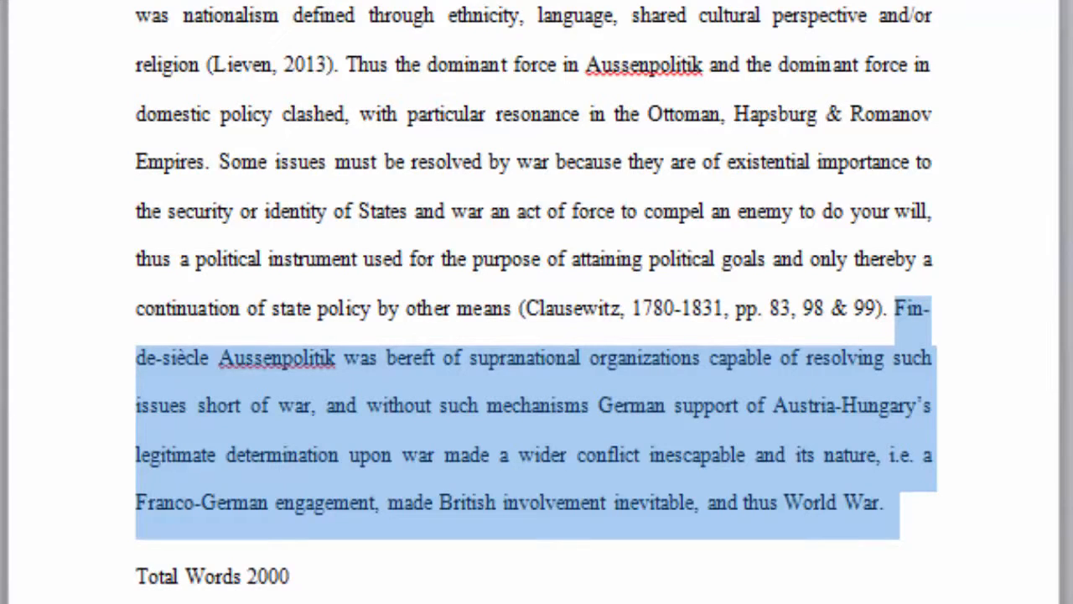
- Place the insertion point right after "World War" at the end of the essay's concluding paragraph
click(325, 543)
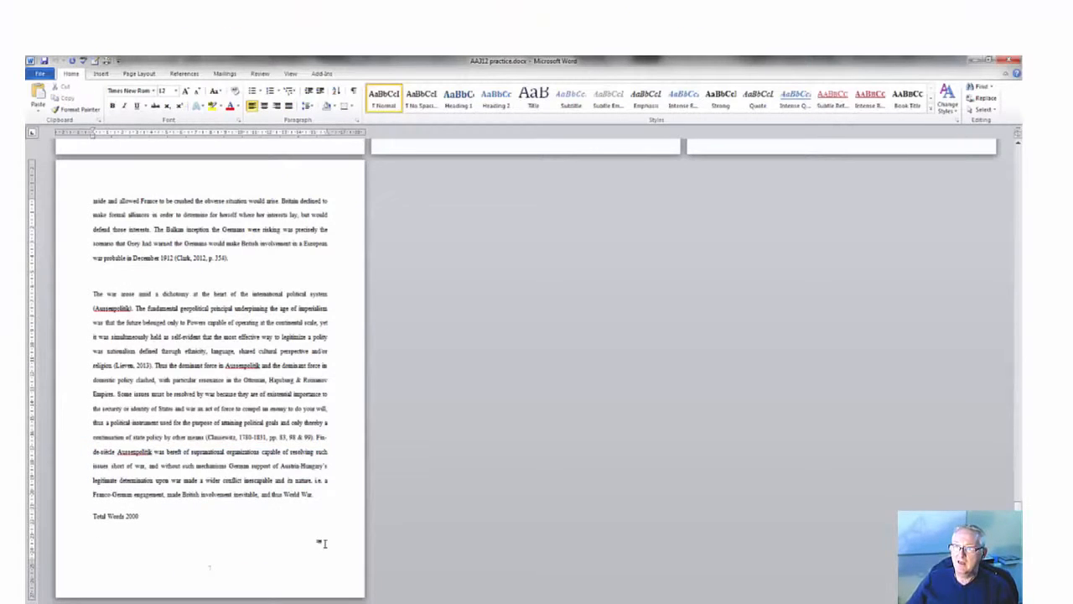
click(315, 495)
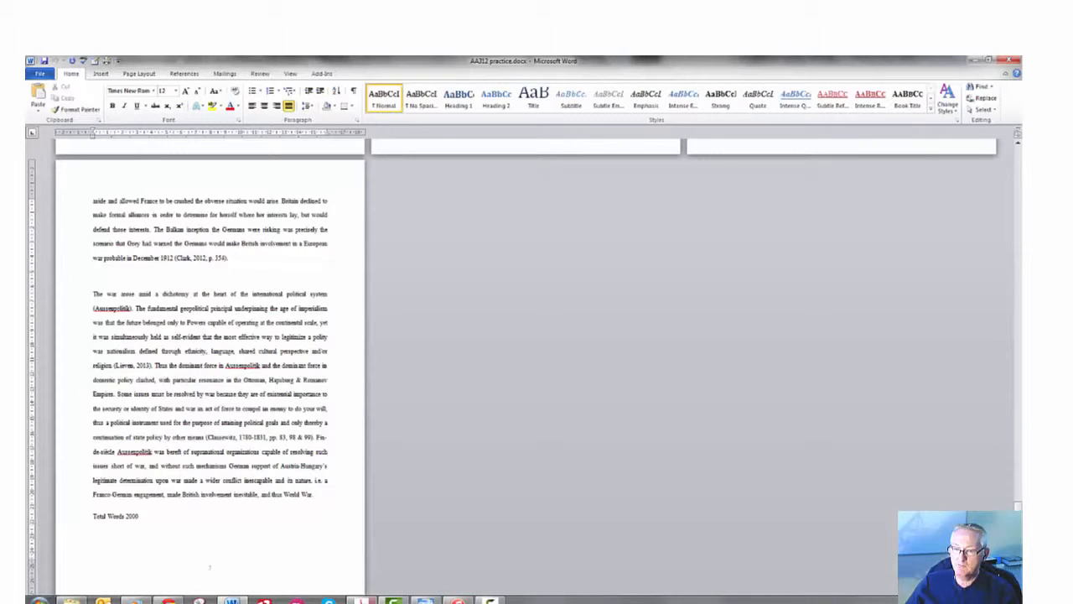
- Switch to Adobe Acrobat and examine the title and copyright pages of the First World War PDF for publication details
click(362, 600)
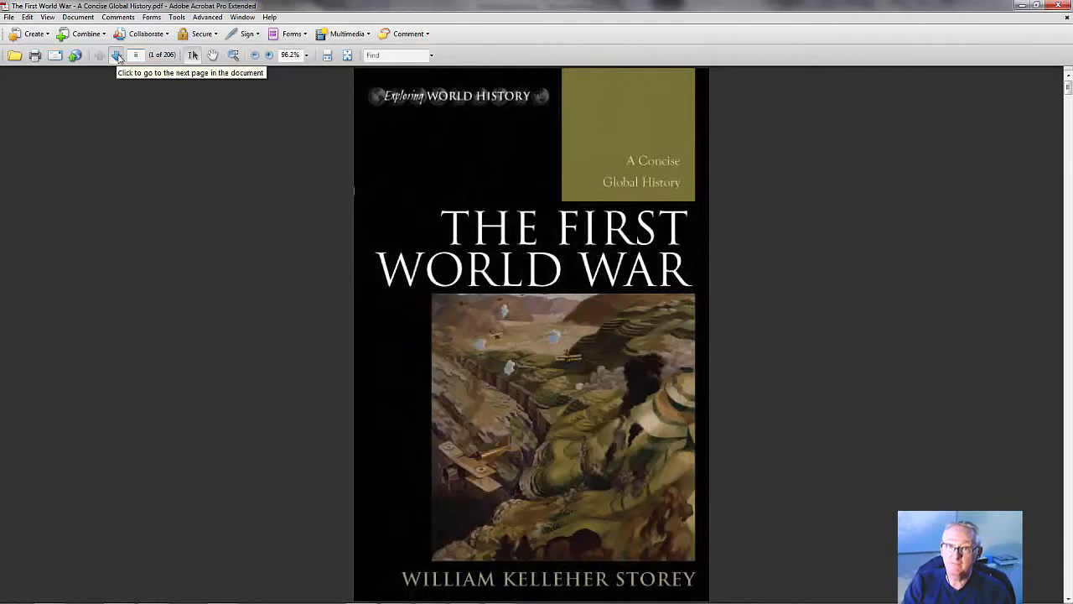
click(118, 56)
click(118, 56)
click(118, 55)
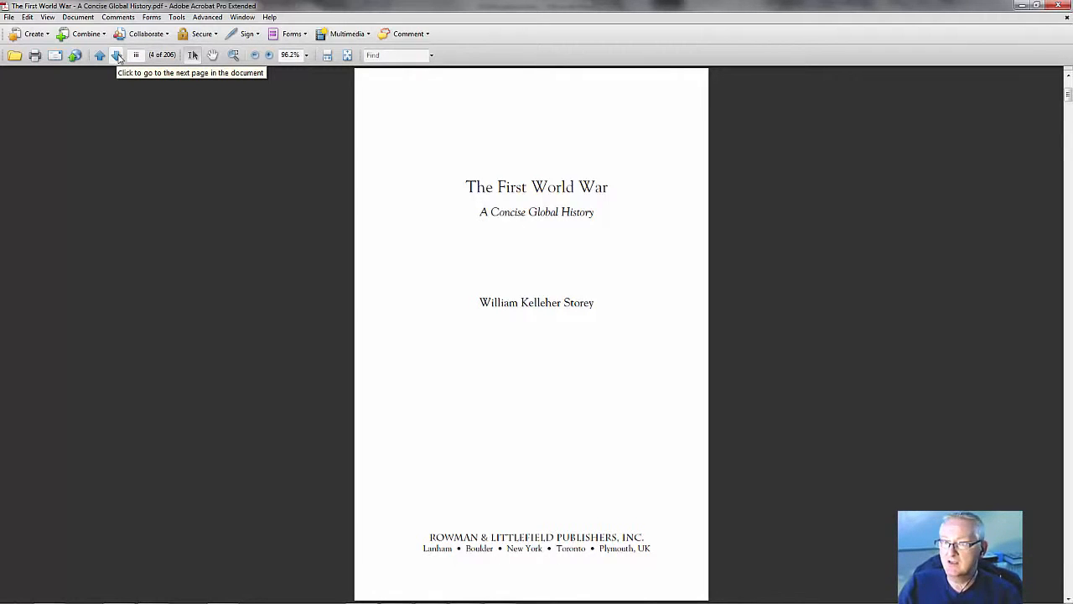
click(117, 56)
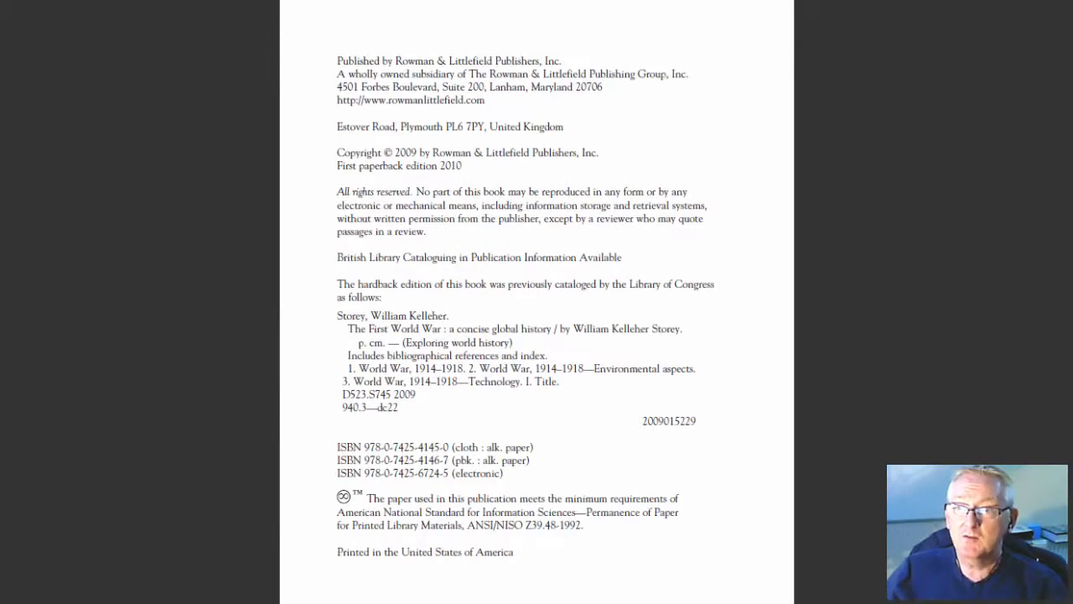
key(Page_Up)
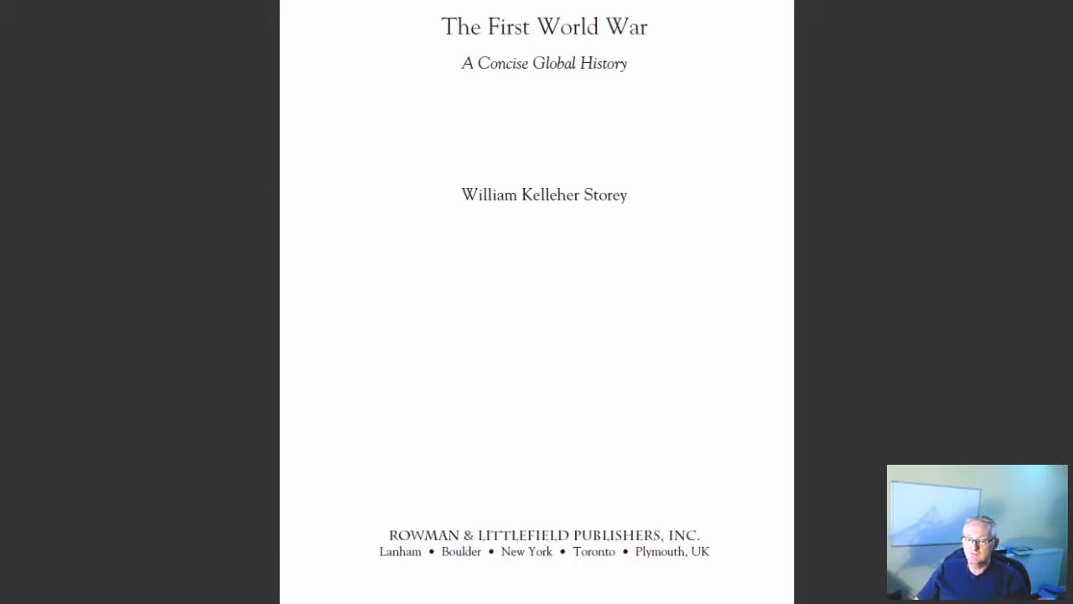
- Switch back to Word, open the Source Manager and preview the master-list entry for The Lords of Finance
mouse_move(92, 601)
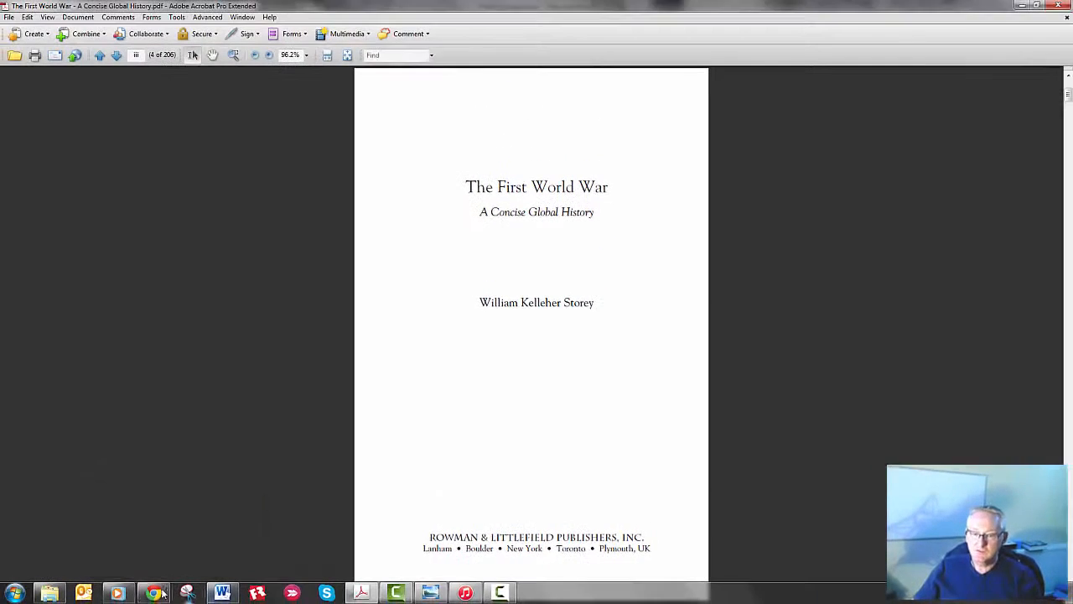
click(220, 593)
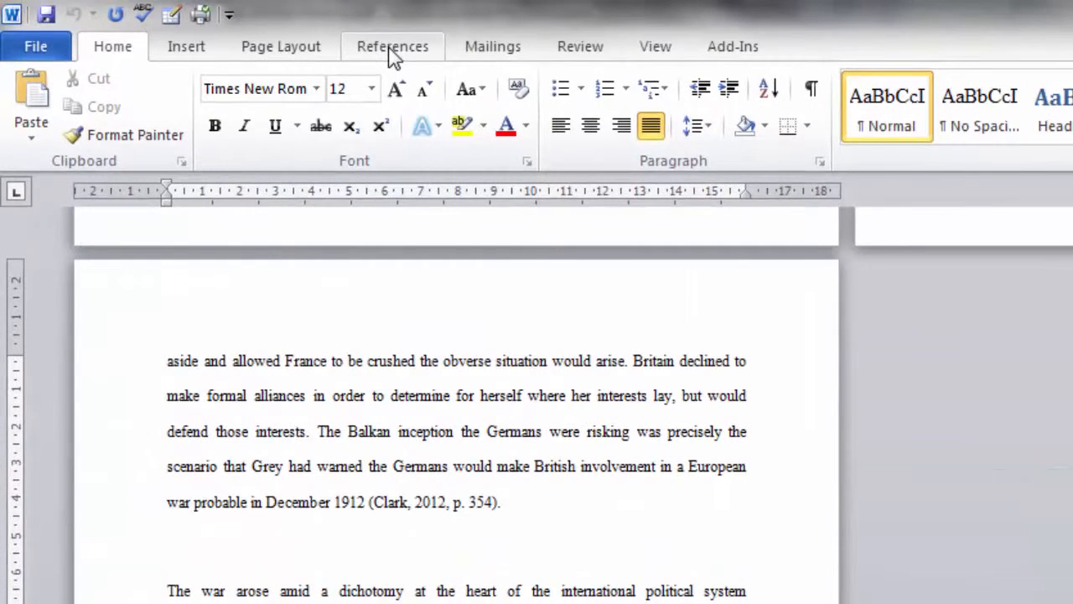
click(394, 50)
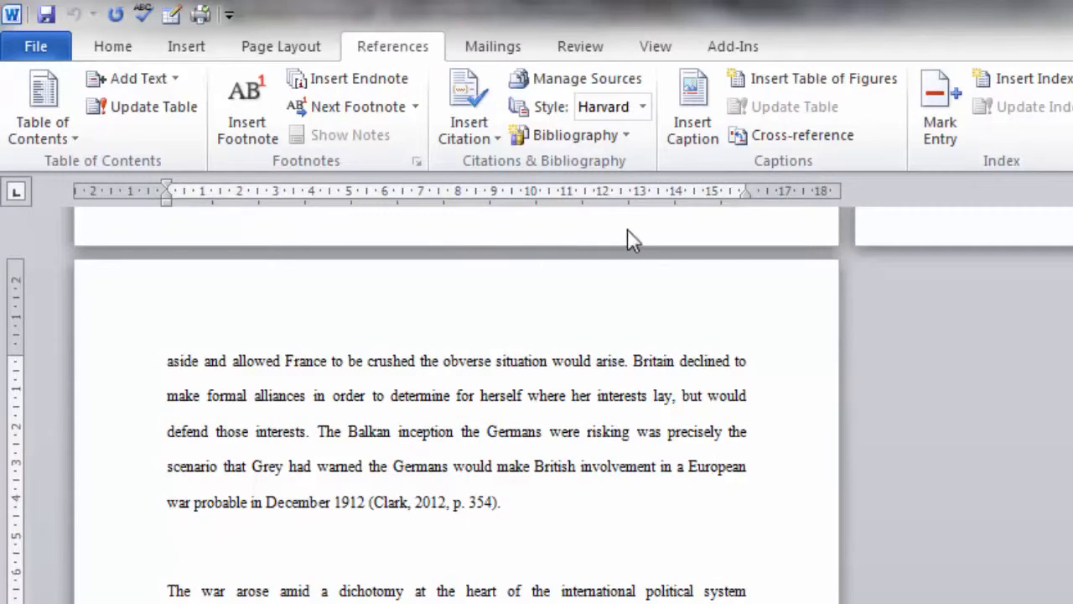
click(556, 84)
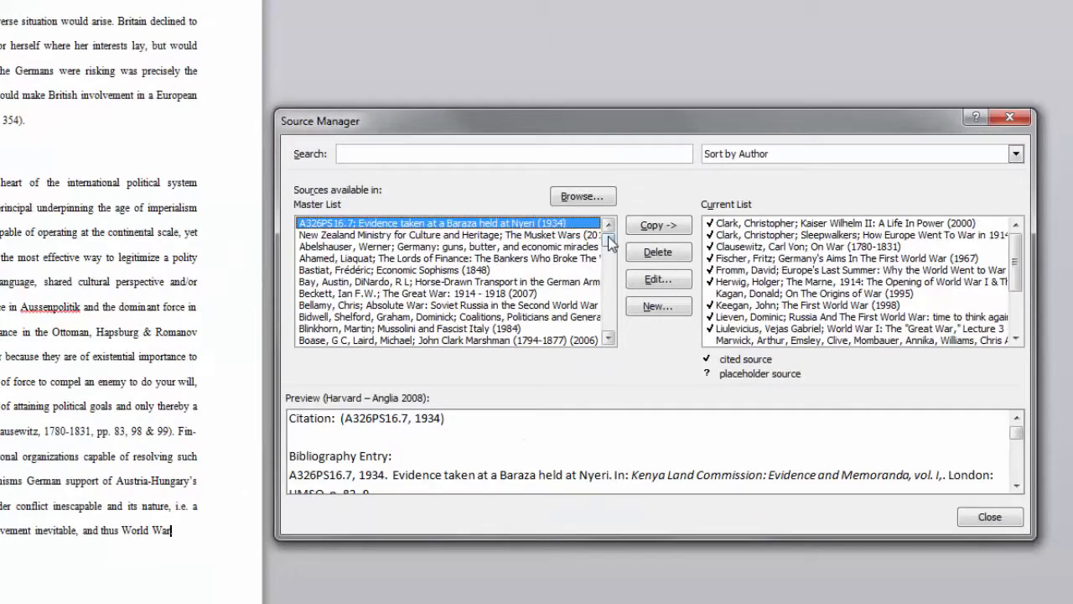
mouse_move(610, 242)
mouse_down()
mouse_move(606, 333)
mouse_move(611, 240)
mouse_up()
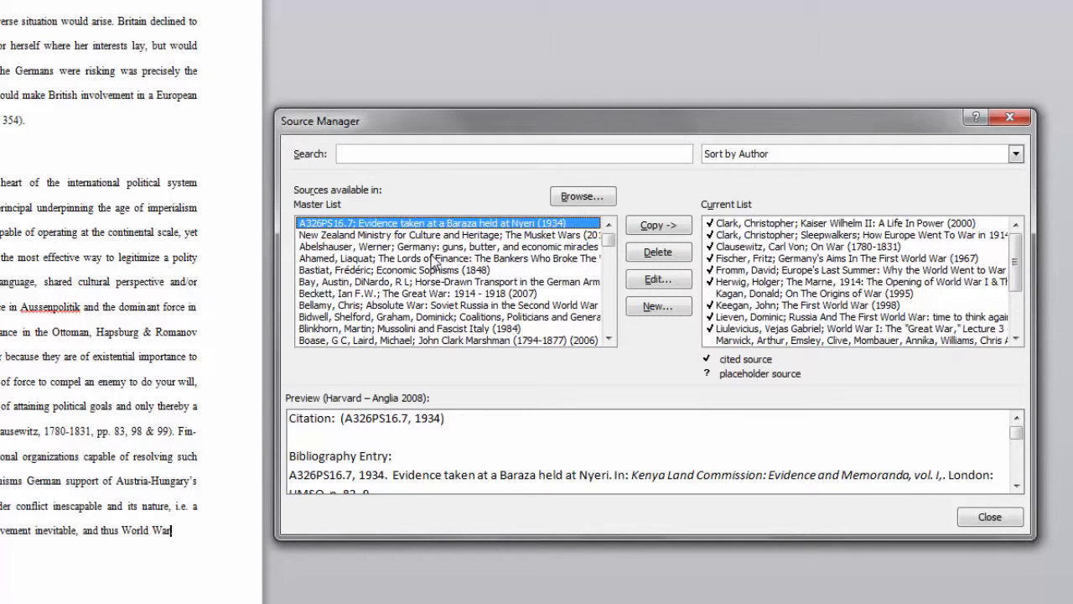
click(434, 259)
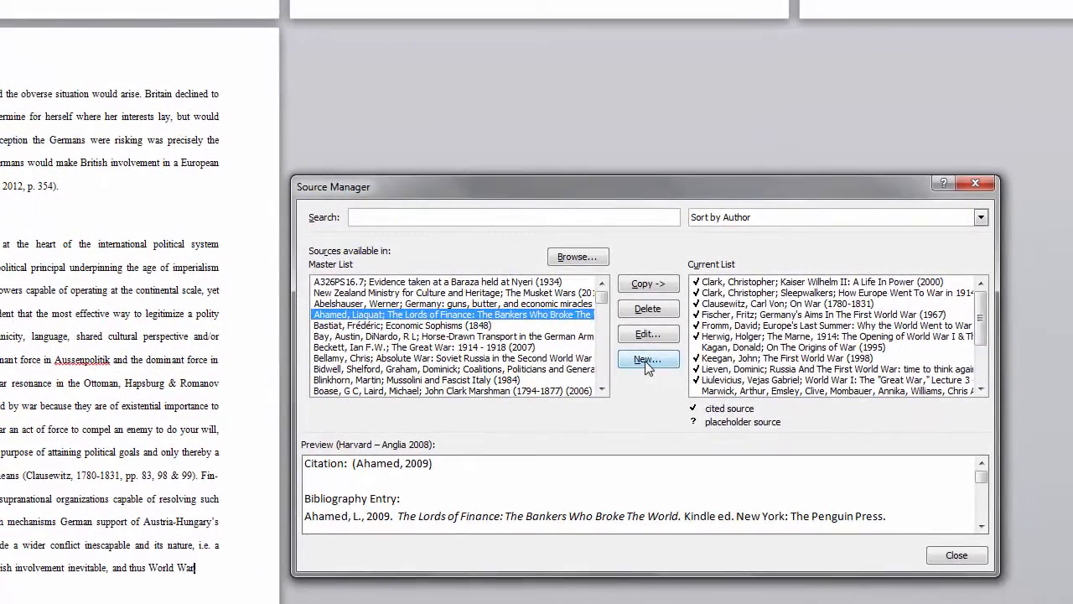
- Start a new bibliography source and, after reviewing the available source types, set its type to Book
click(646, 359)
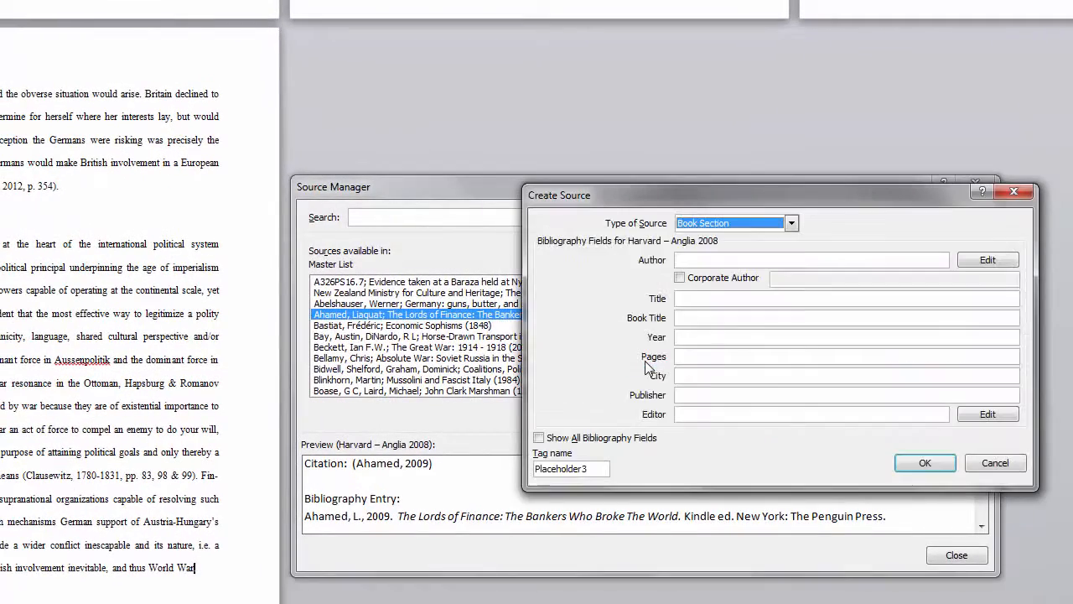
click(790, 223)
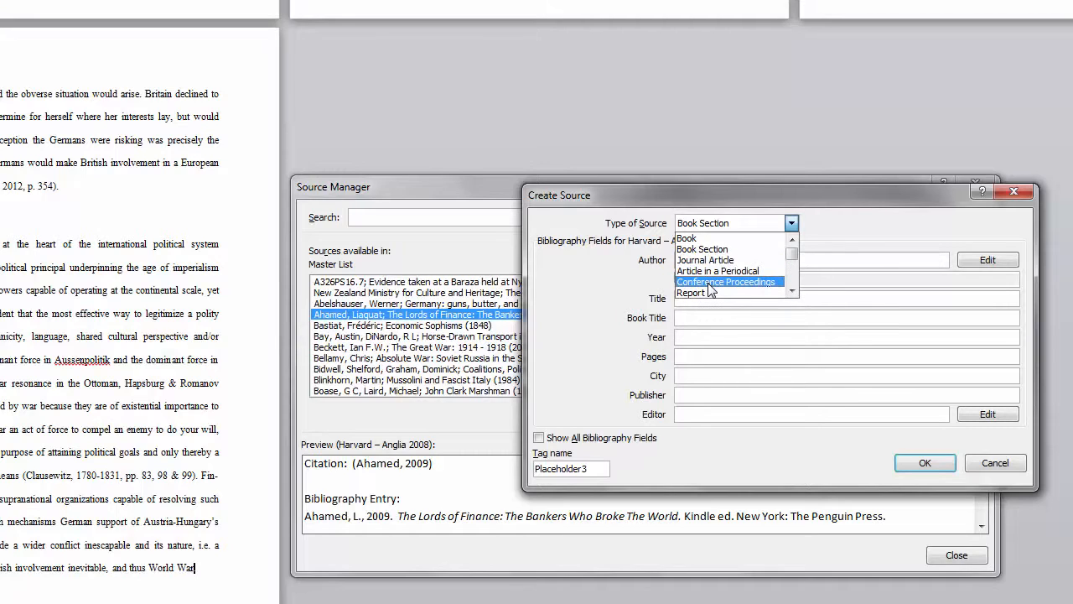
click(792, 290)
click(792, 290)
click(792, 290)
click(793, 291)
click(793, 290)
click(792, 290)
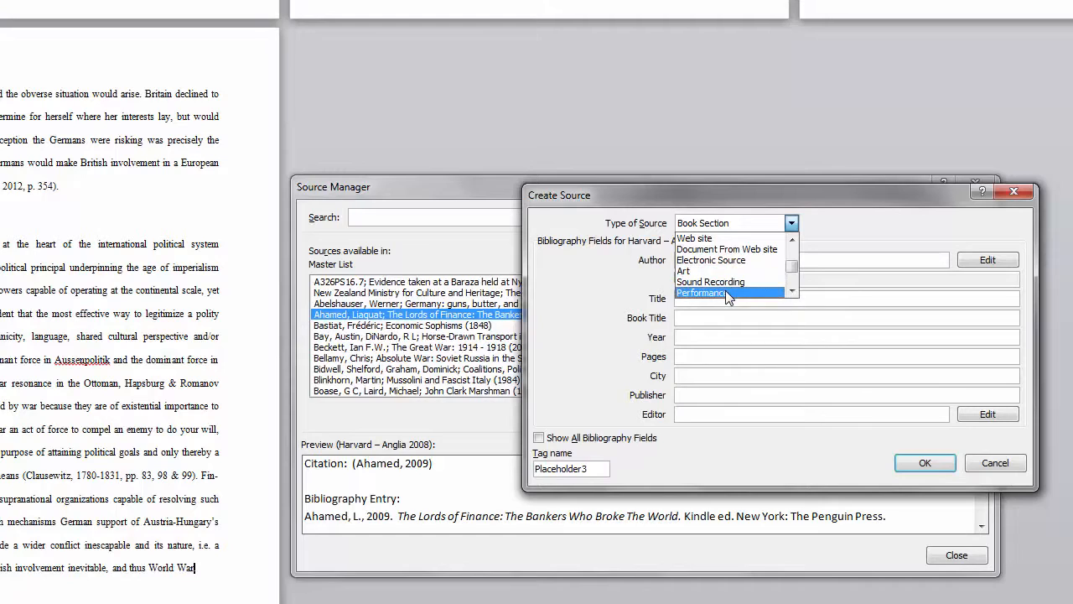
scroll(792, 293, down, 4)
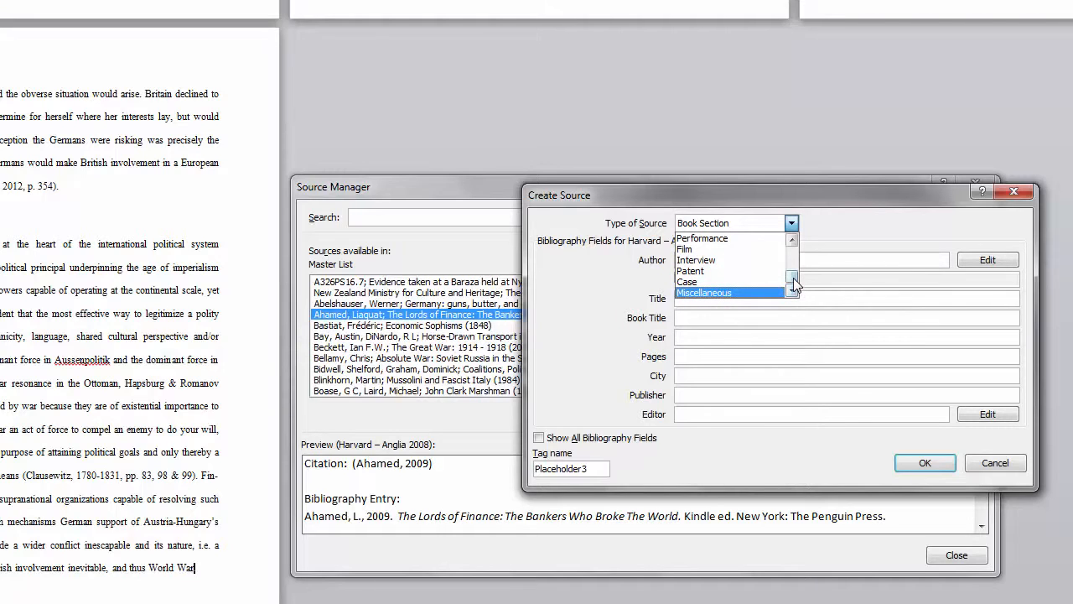
drag(792, 278, 791, 257)
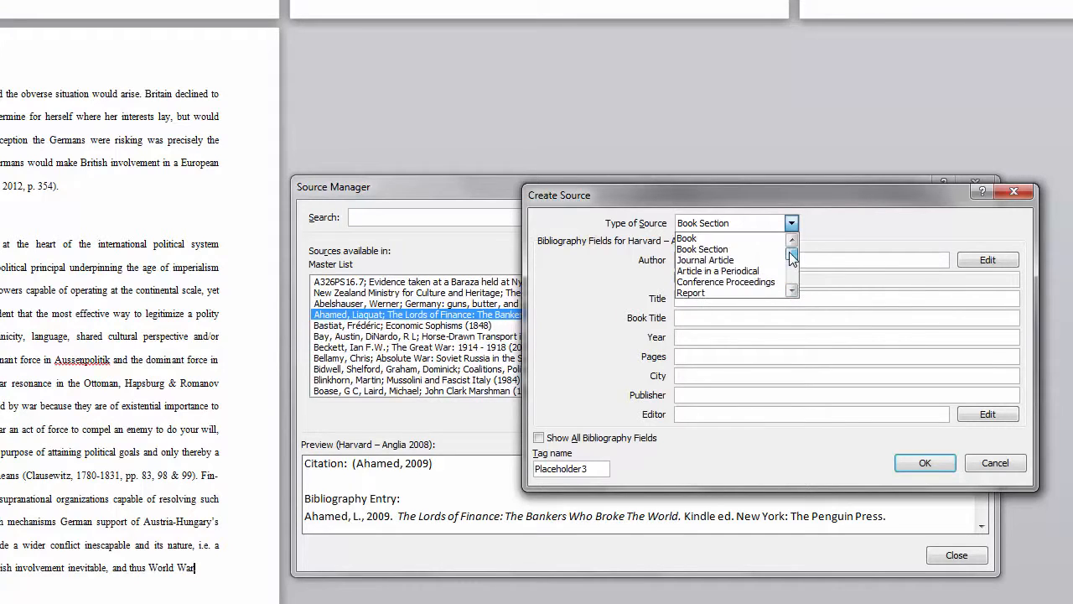
click(713, 239)
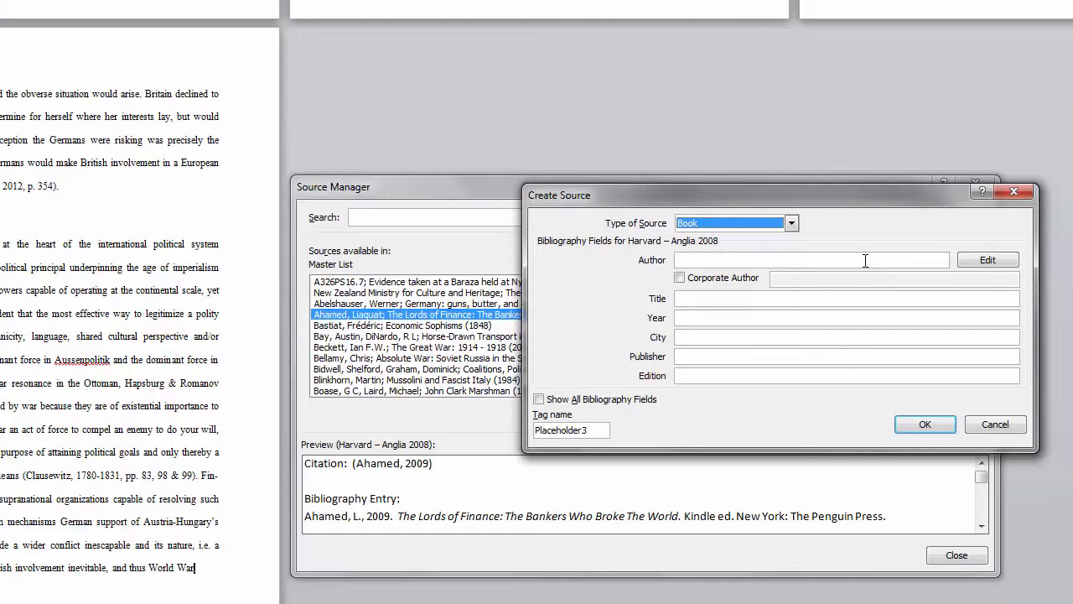
- Open the new source's author name editor and fill in the author's last name copied from the Acrobat PDF's title page
click(990, 260)
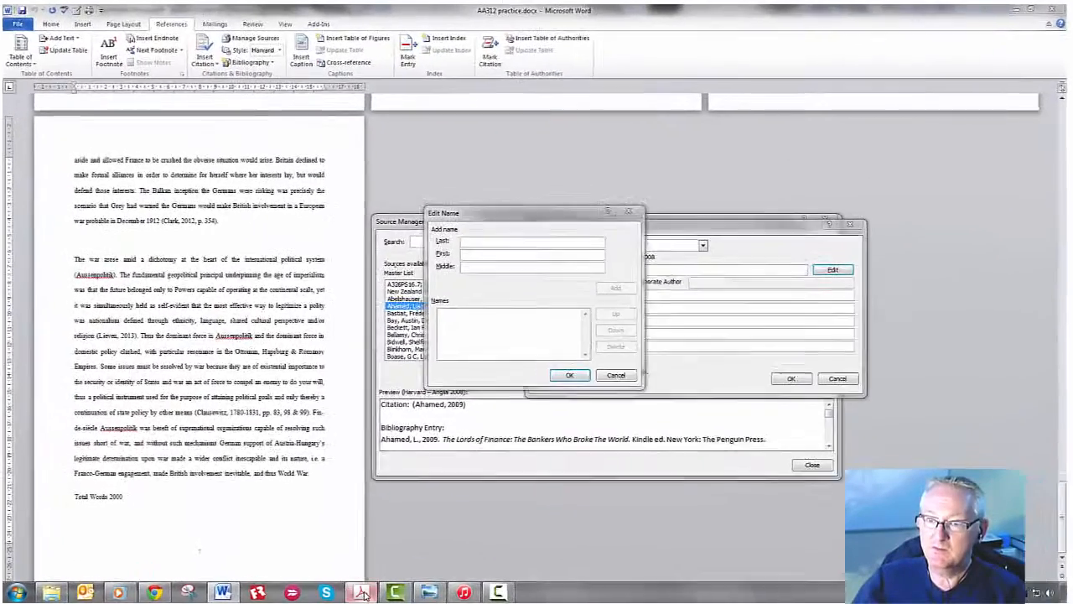
click(362, 592)
double_click(583, 305)
key(ctrl+c)
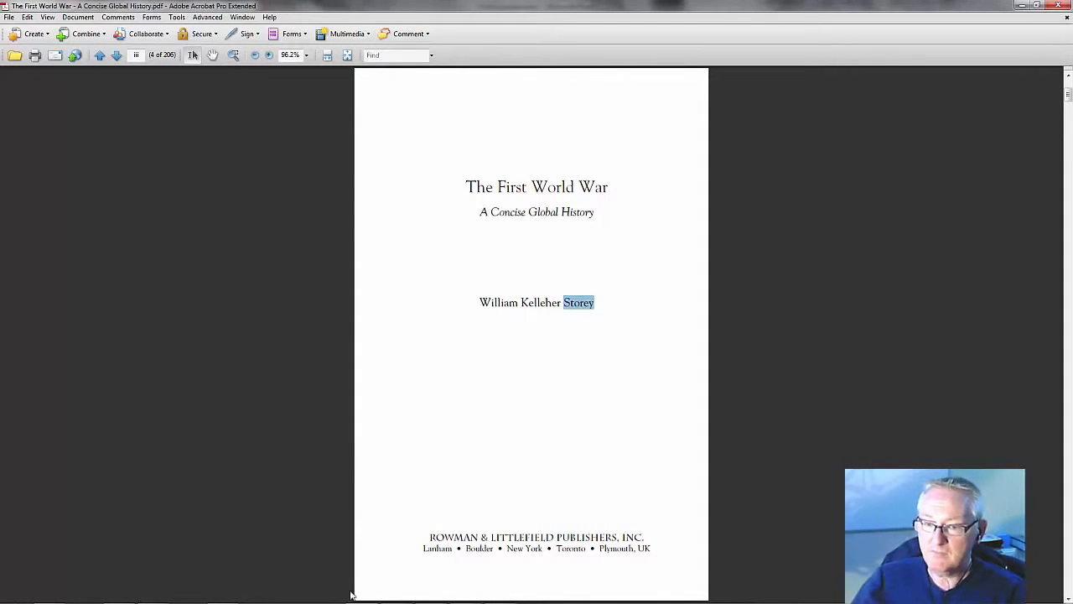
click(223, 590)
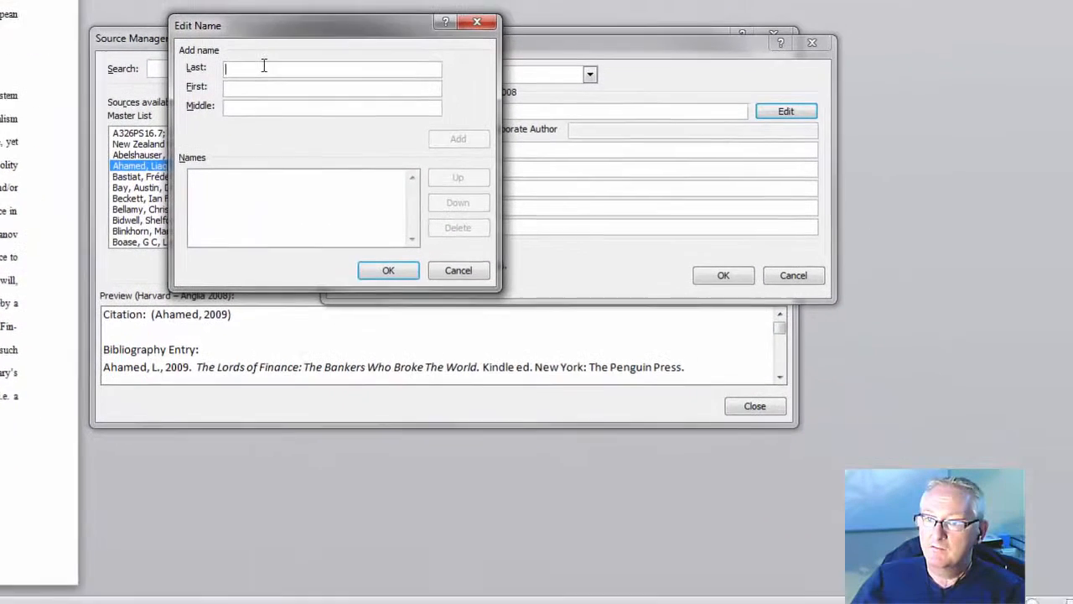
key(ctrl+v)
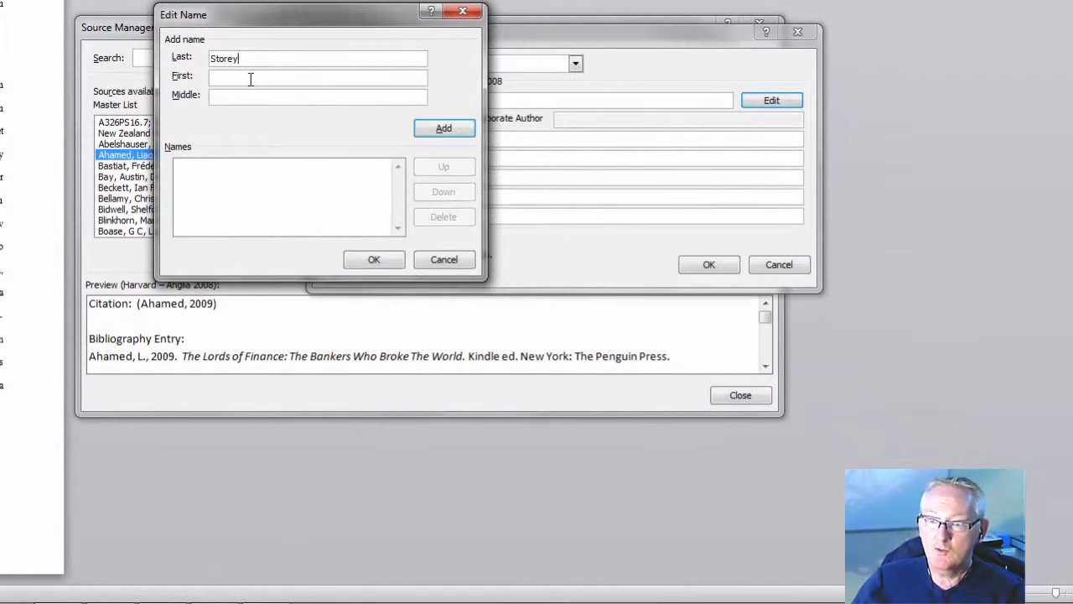
- Copy the author's first and middle names together from the PDF's title page into the First name field in Word
click(250, 78)
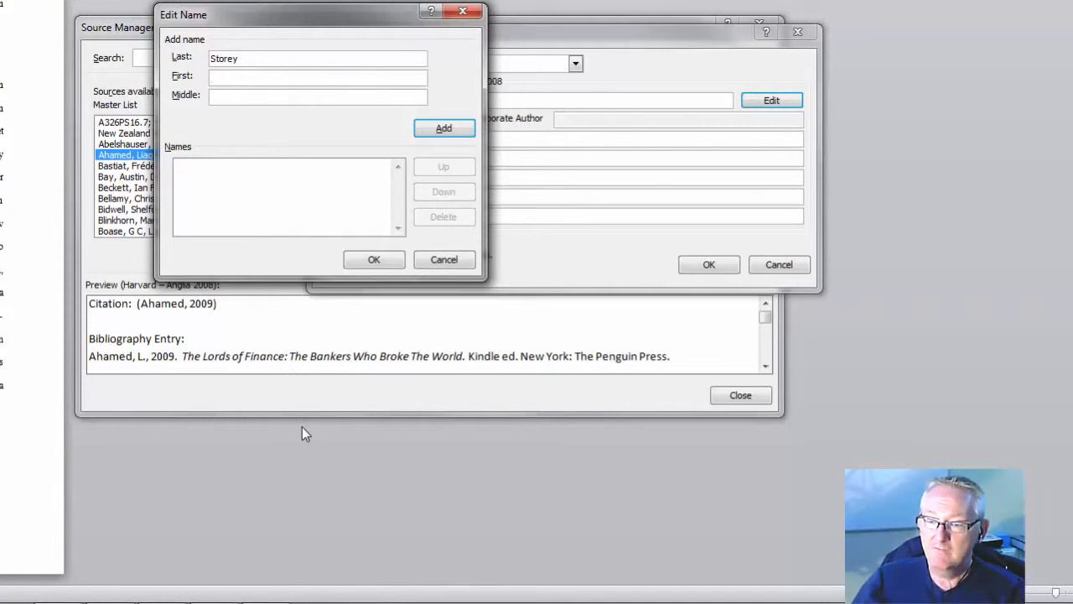
mouse_move(111, 601)
mouse_move(58, 597)
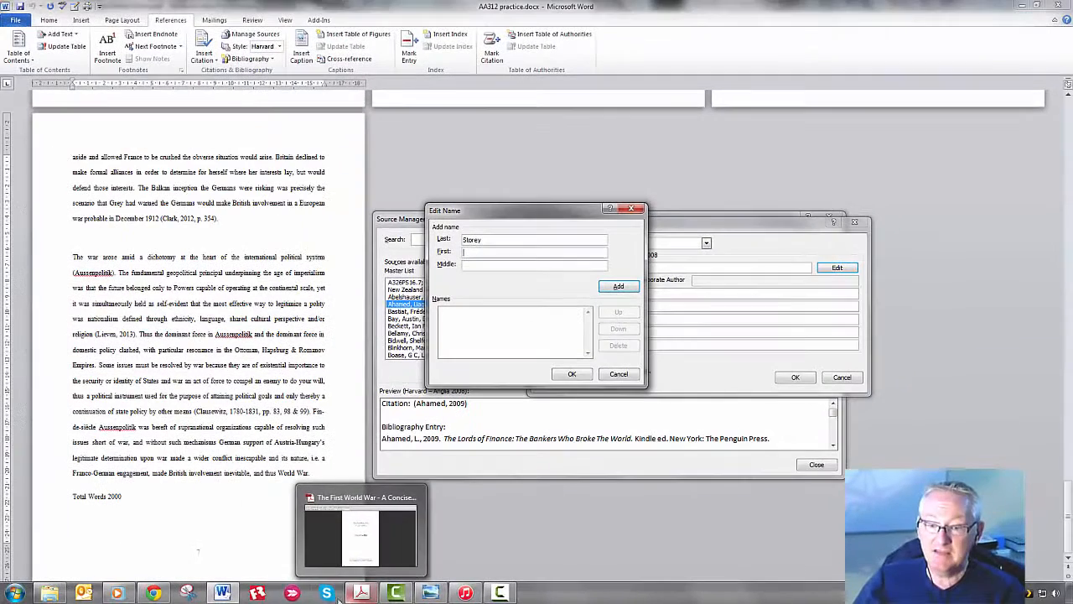
click(360, 593)
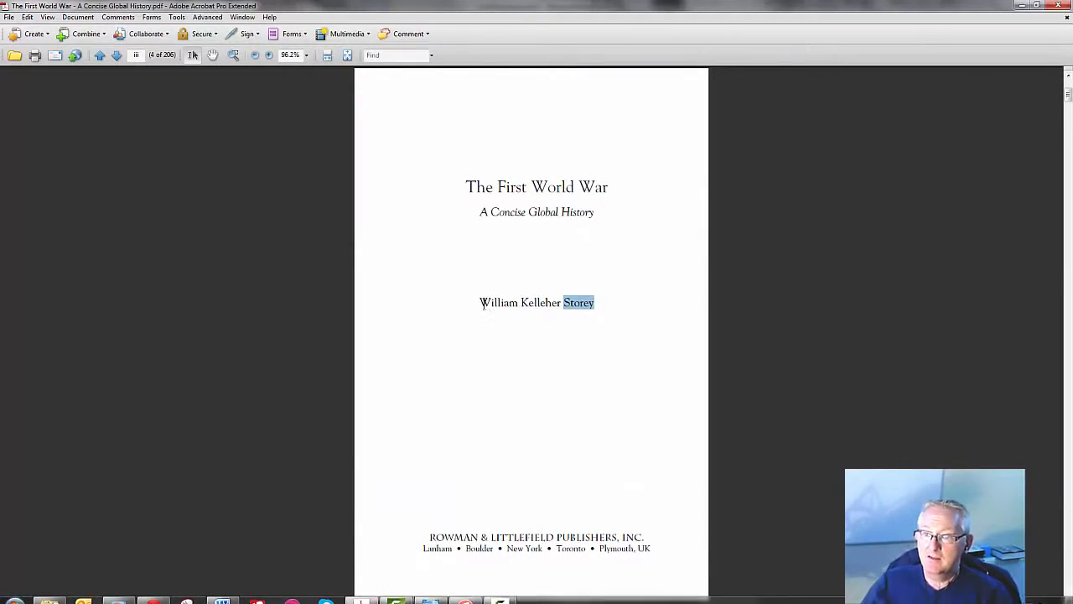
drag(477, 302, 545, 307)
key(ctrl+c)
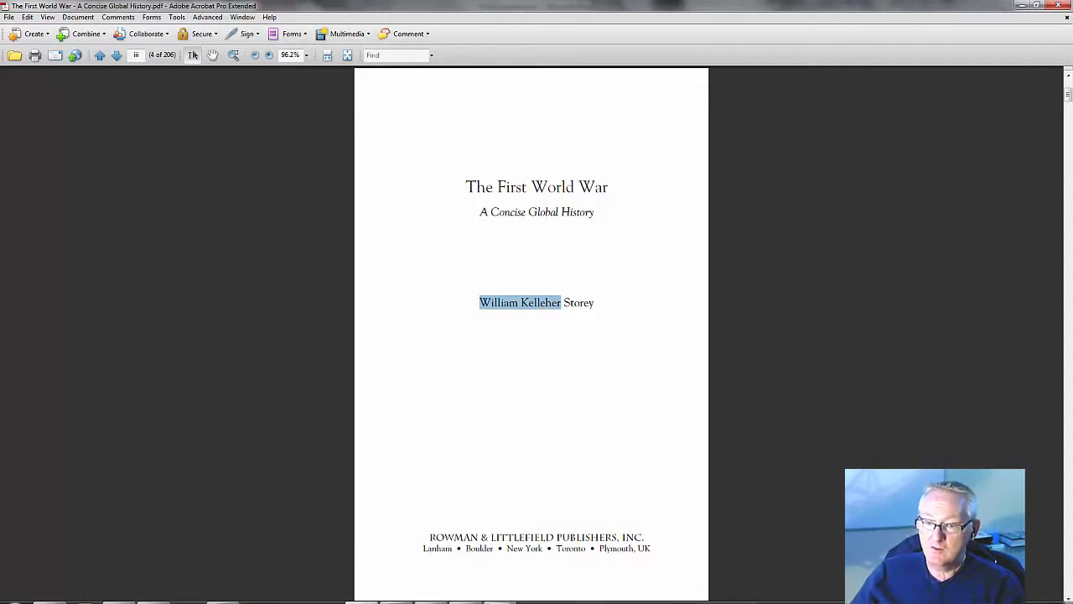
mouse_move(318, 601)
click(224, 594)
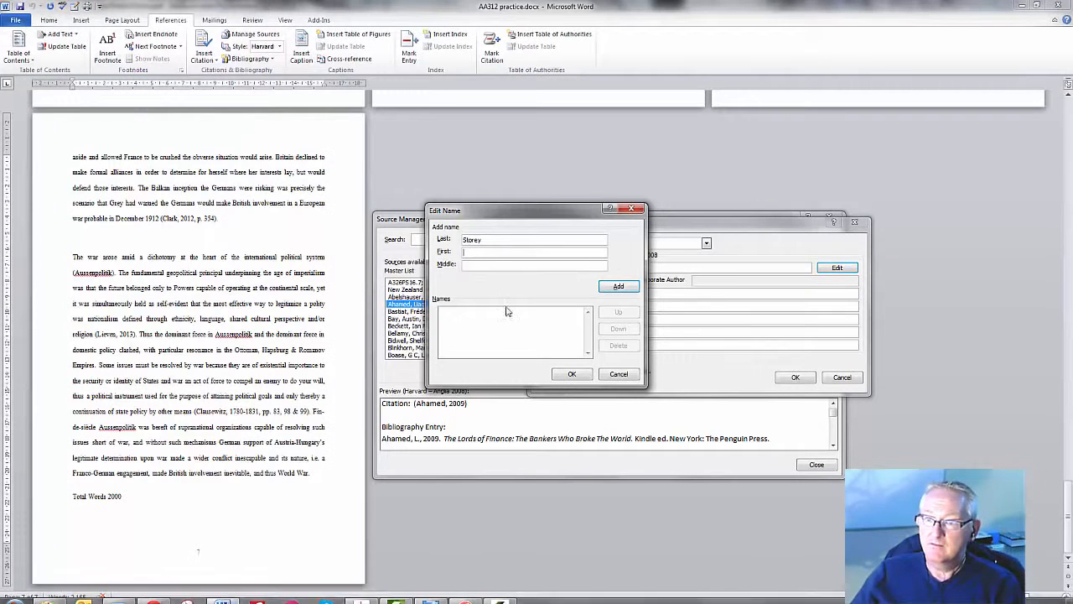
key(ctrl+v)
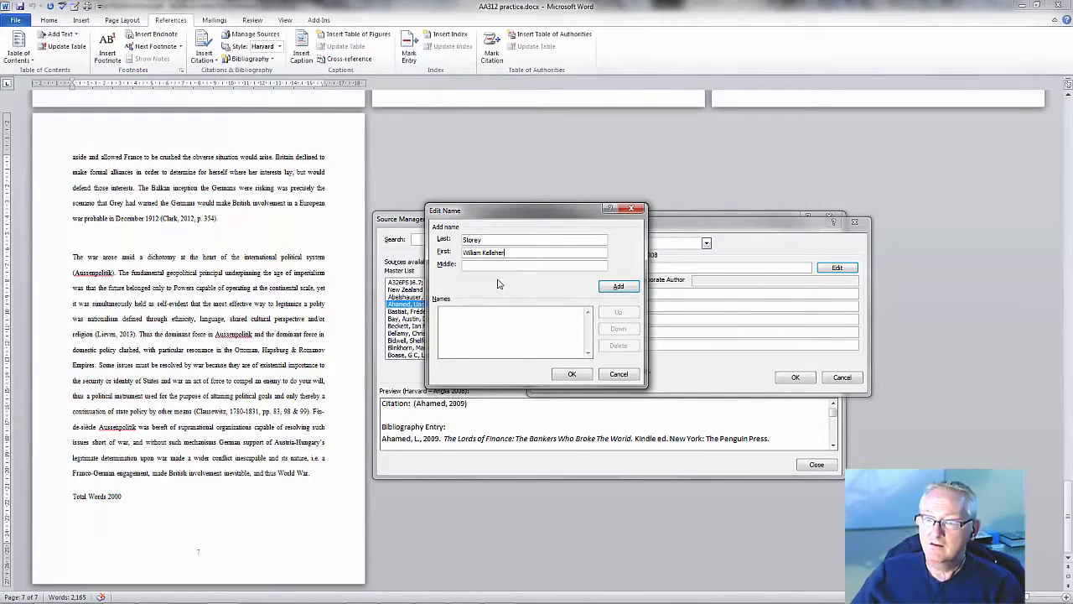
- Move the author's middle name from the First field to the Middle field and add the complete name as the source's author
double_click(494, 252)
key(ctrl+c)
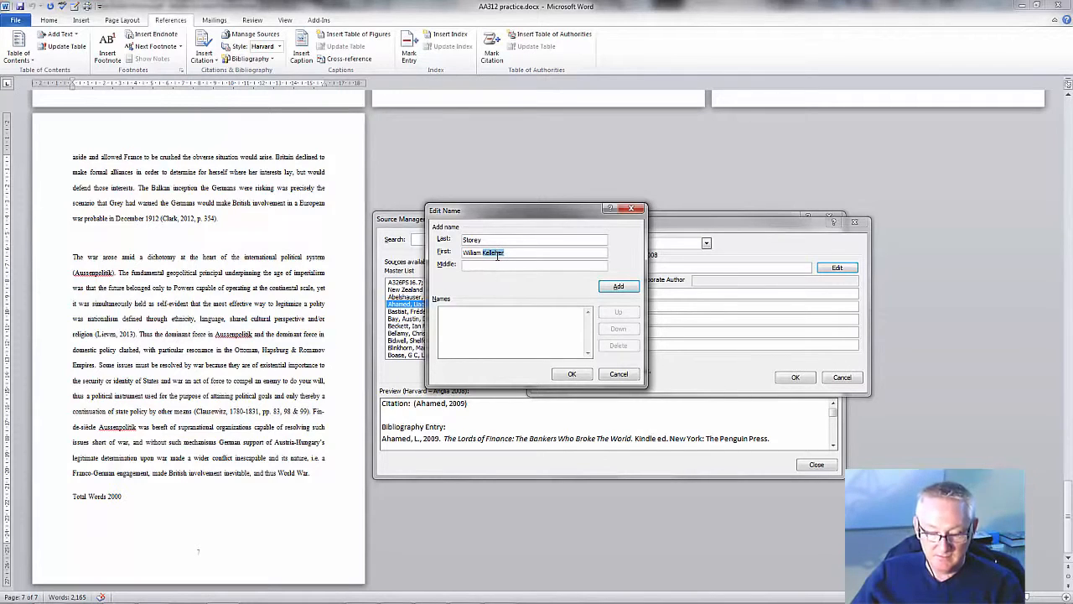
key(BackSpace)
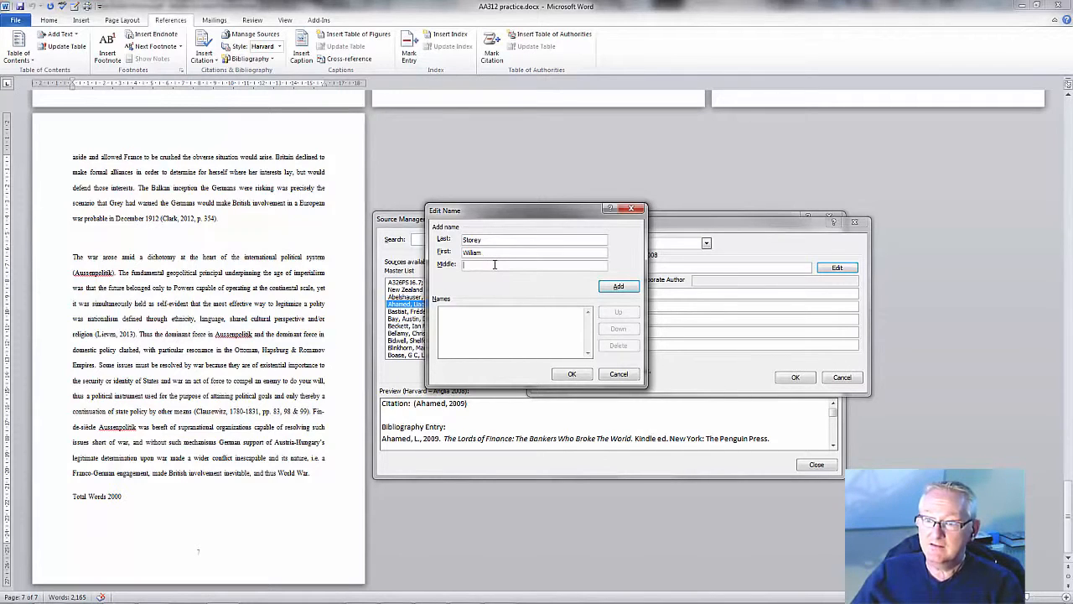
key(ctrl+v)
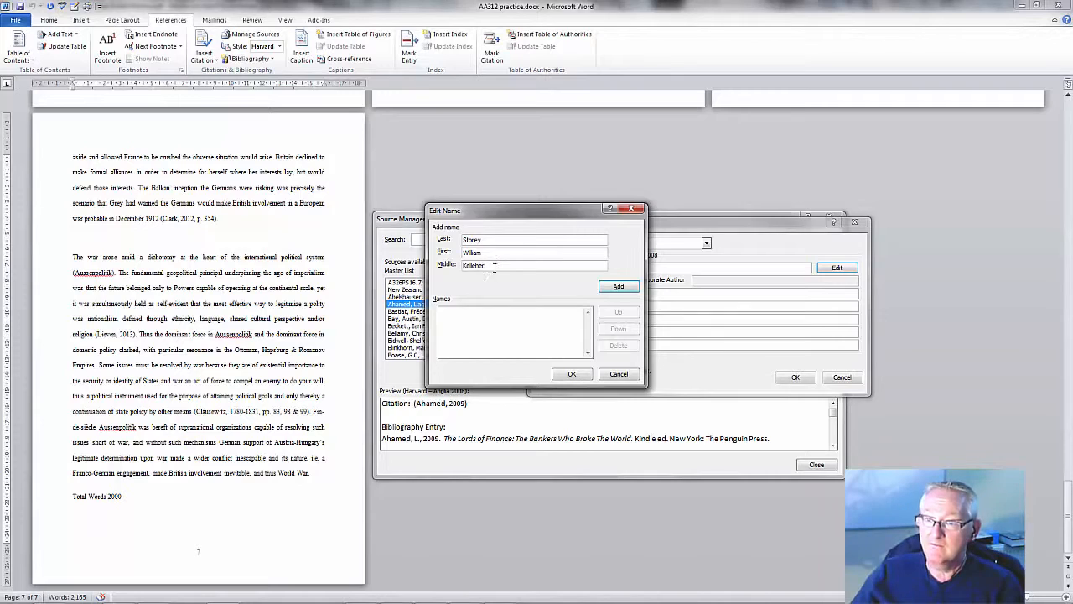
click(618, 286)
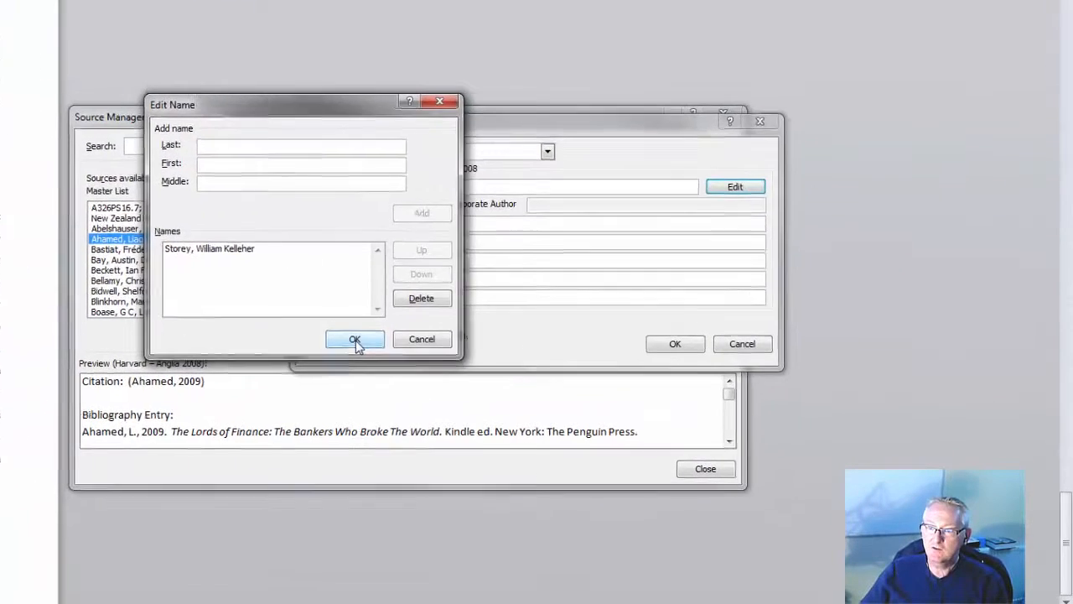
click(480, 360)
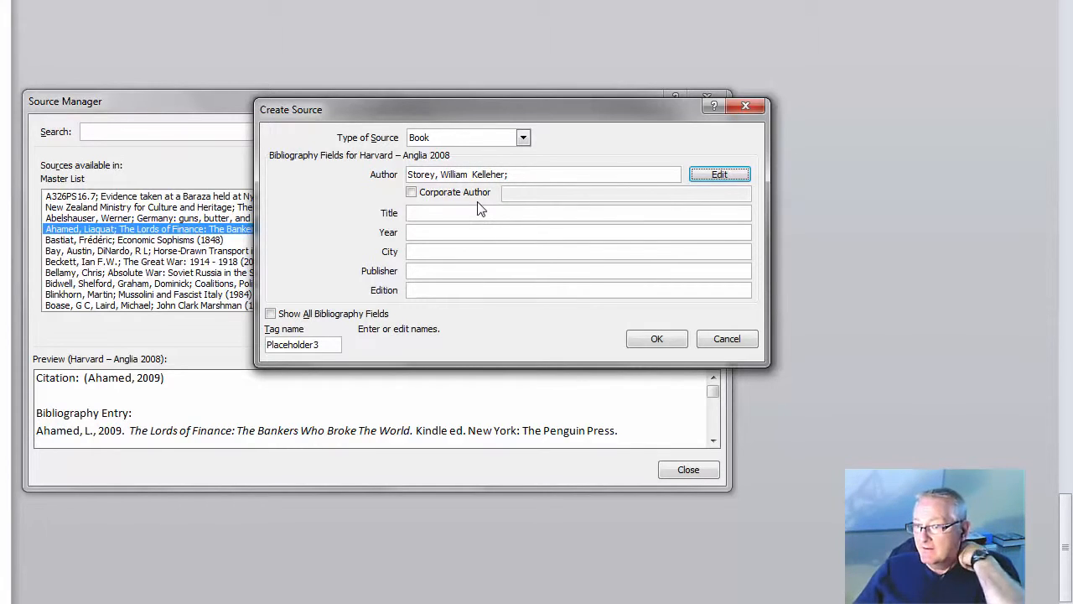
- Copy the main title The First World War from the PDF's title page into the source's Title field in Word, followed by a colon
click(427, 212)
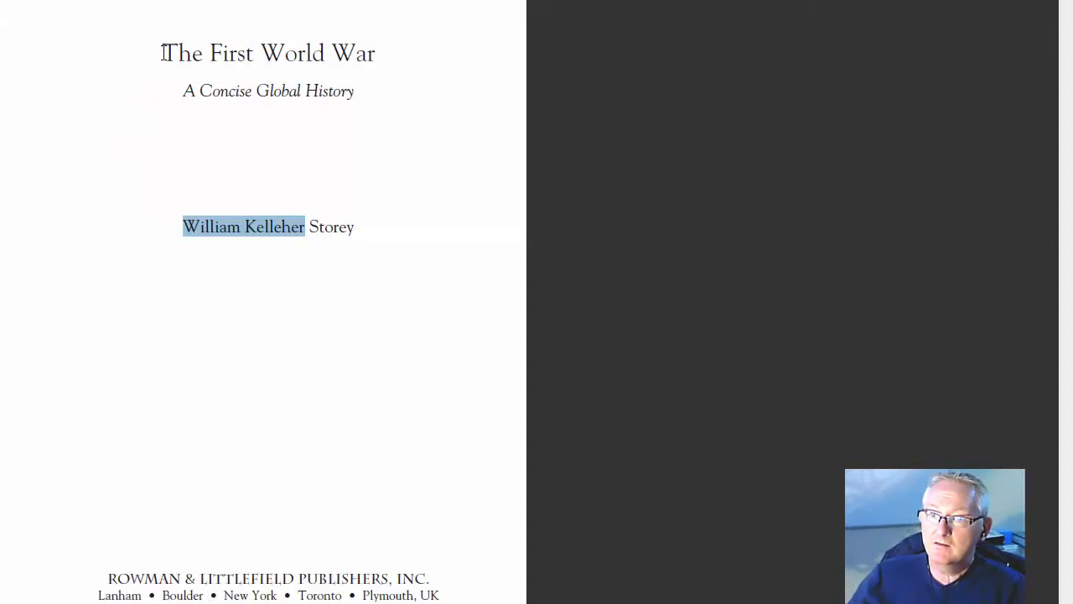
click(170, 53)
drag(169, 53, 349, 53)
key(ctrl+c)
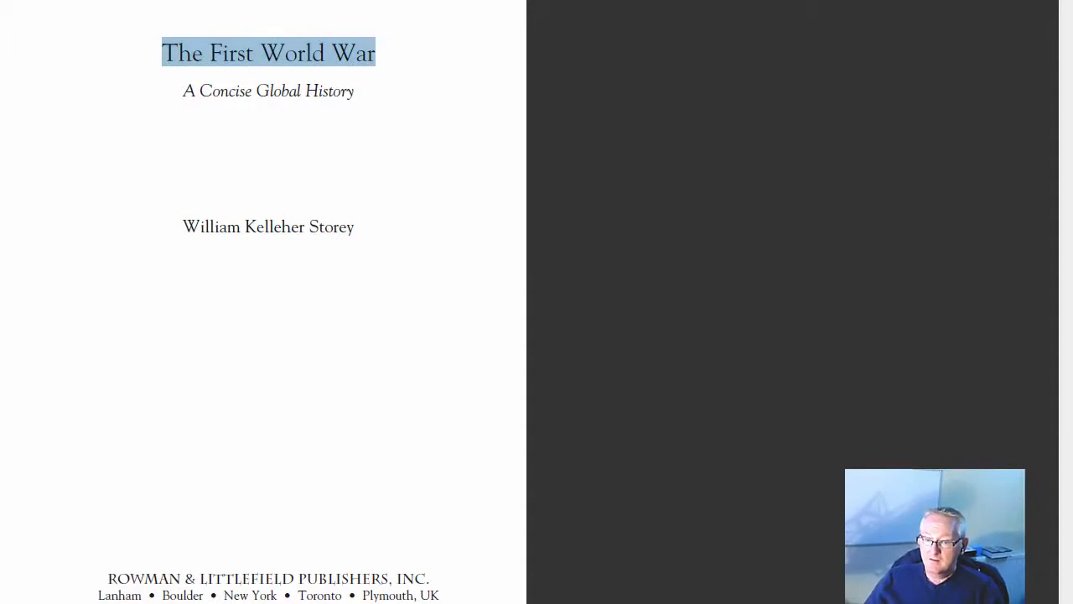
click(22, 595)
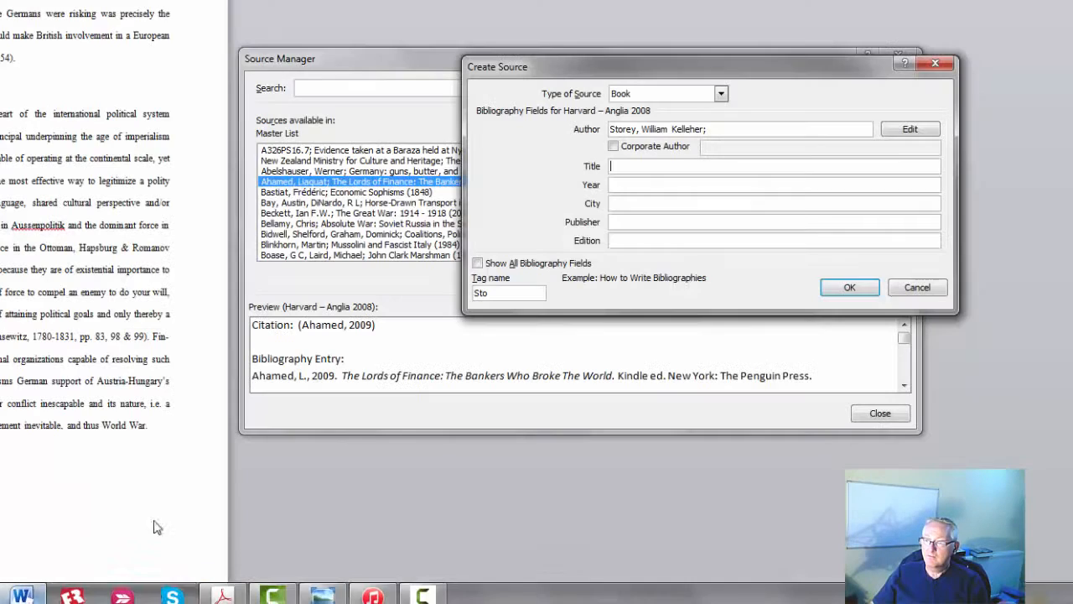
key(ctrl+v)
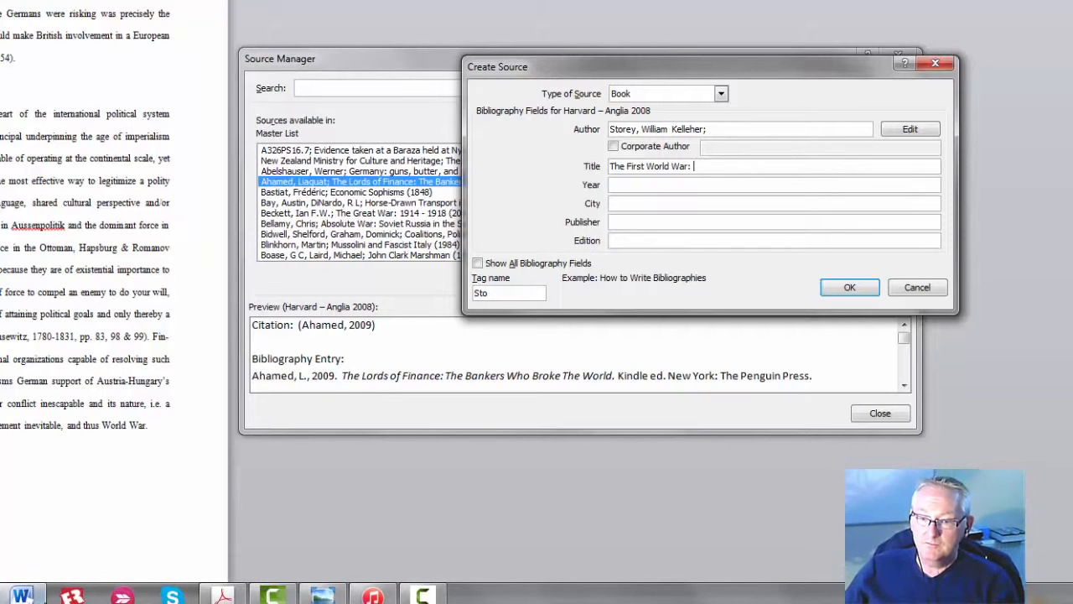
- Copy the subtitle A Concise Global History from the Acrobat PDF and append it to the source's title in Word
click(222, 596)
drag(560, 51, 401, 50)
key(ctrl+c)
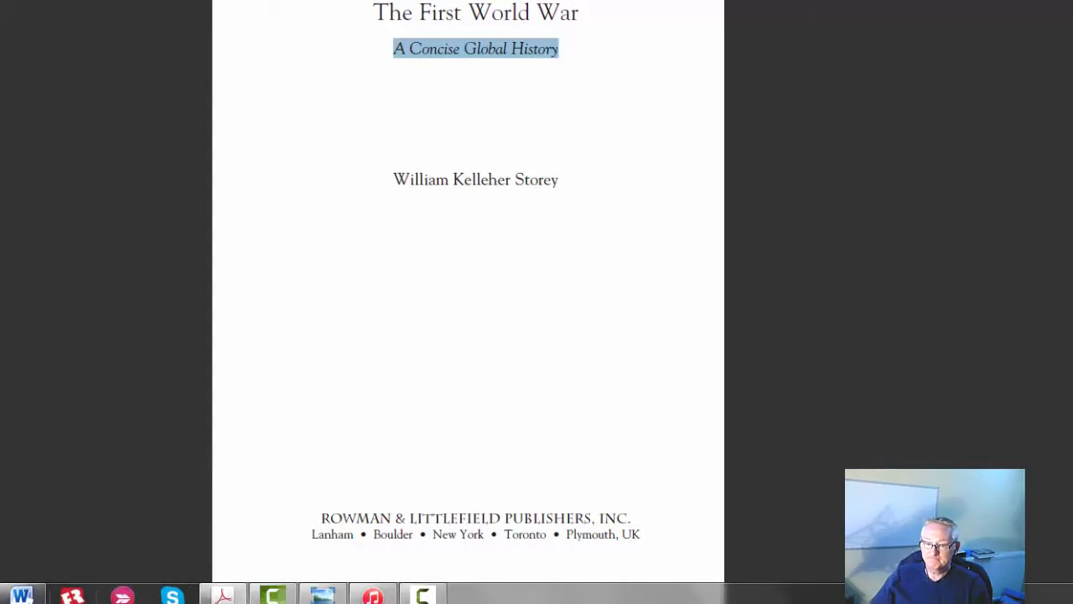
click(21, 596)
key(ctrl+v)
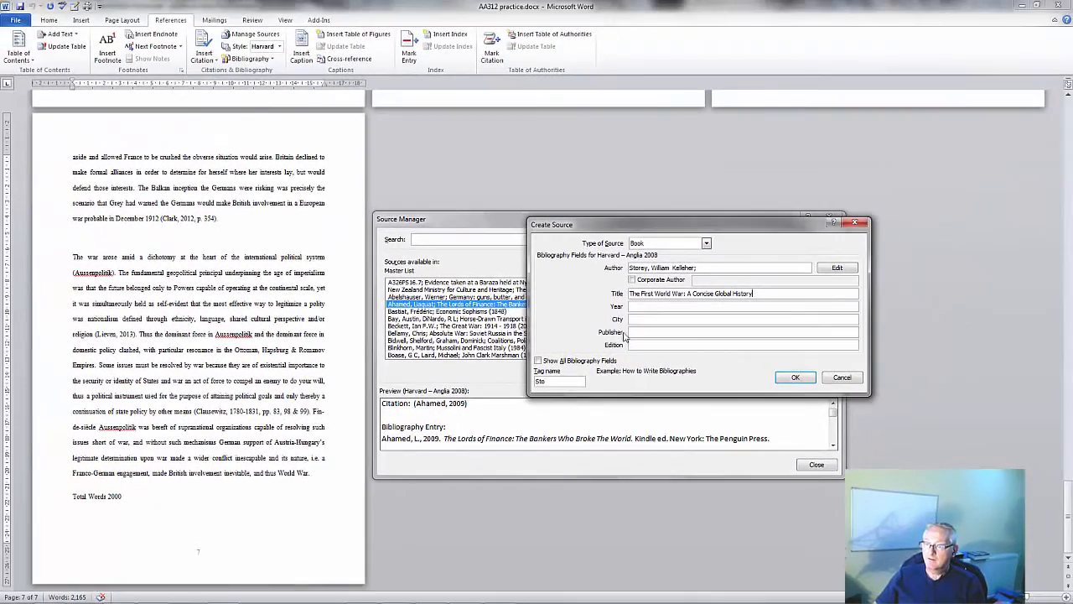
- Copy the first paperback edition year, 2010, from the PDF's copyright page into the source's Year field in Word
click(629, 183)
mouse_move(308, 599)
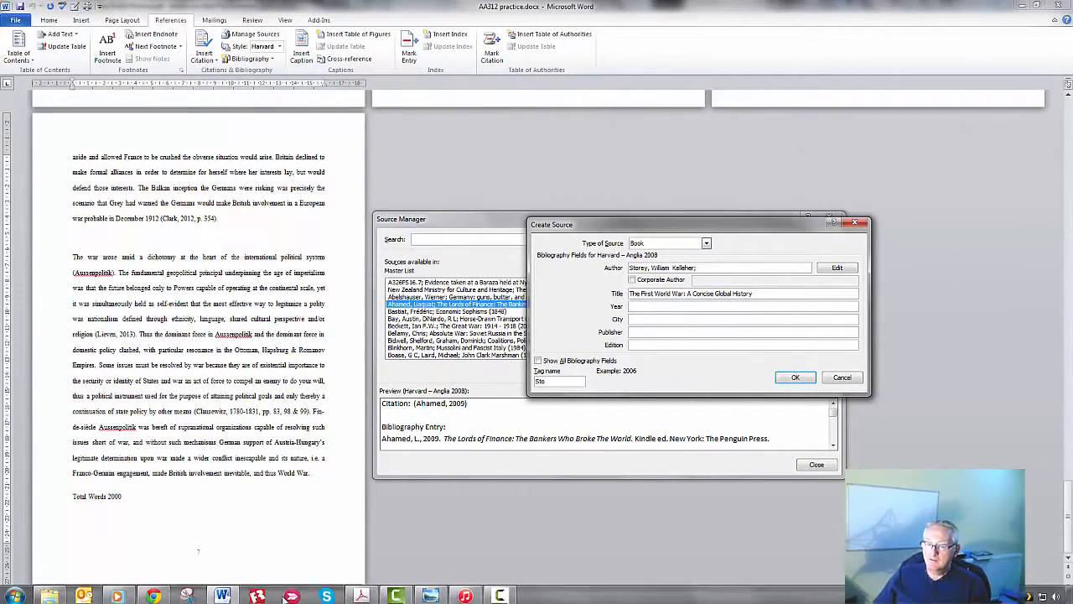
click(361, 592)
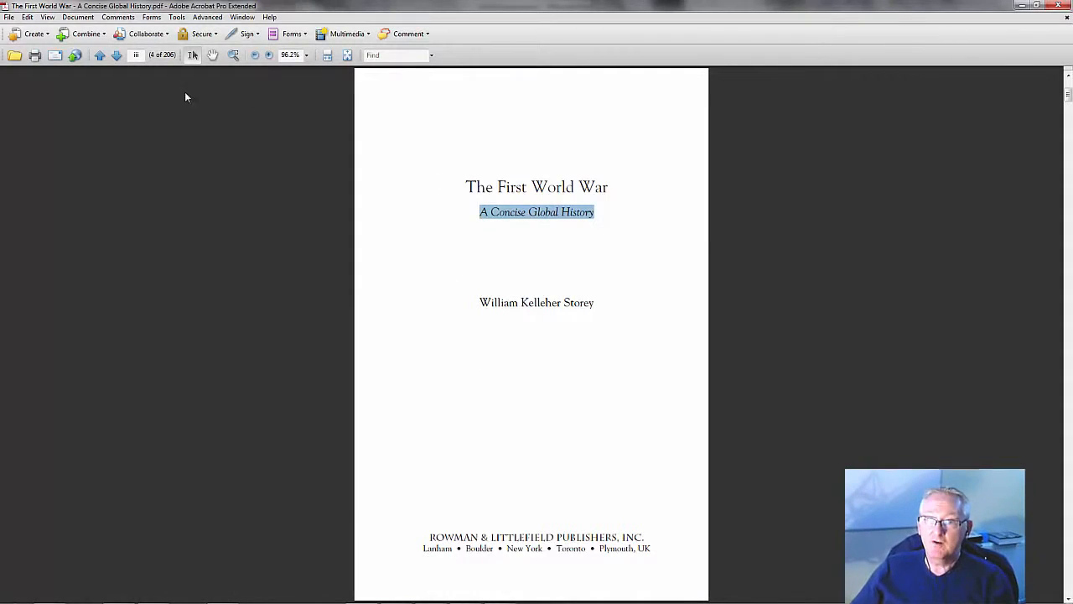
click(116, 57)
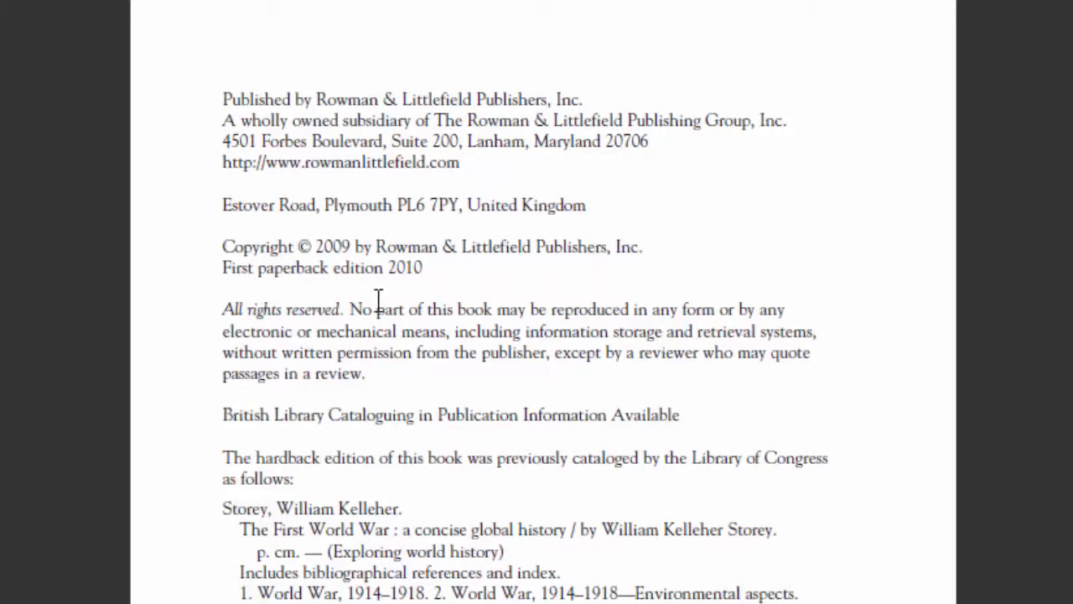
double_click(338, 248)
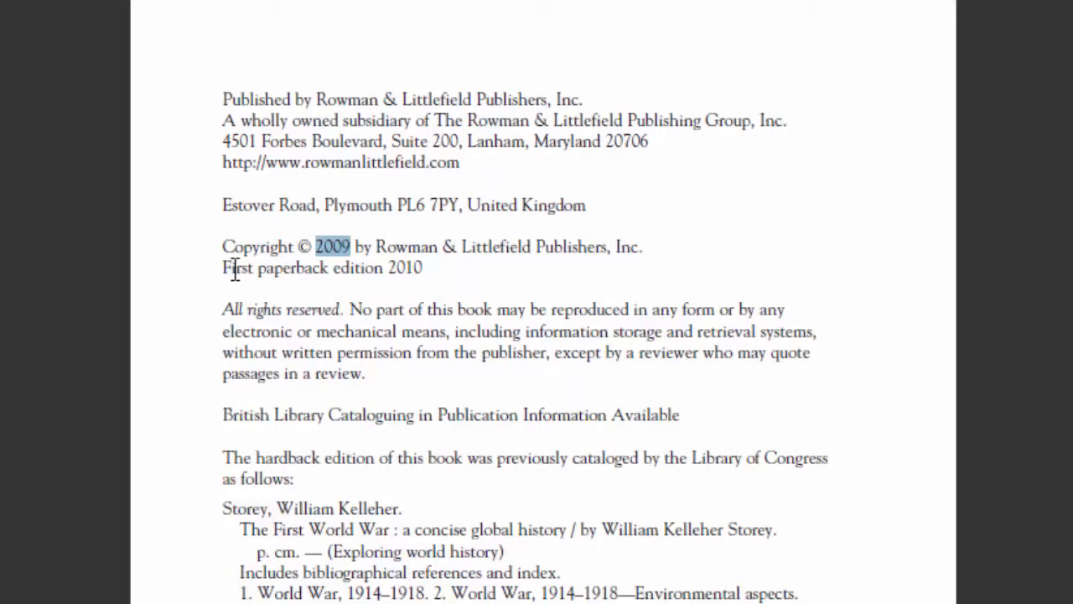
double_click(405, 267)
key(ctrl+c)
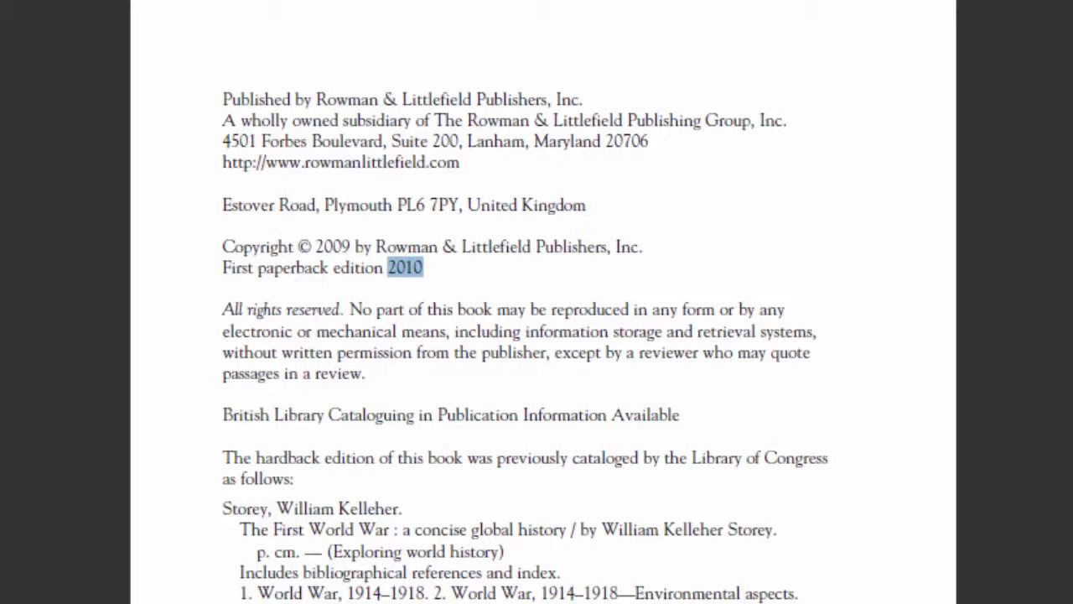
key(alt+Tab)
key(ctrl+v)
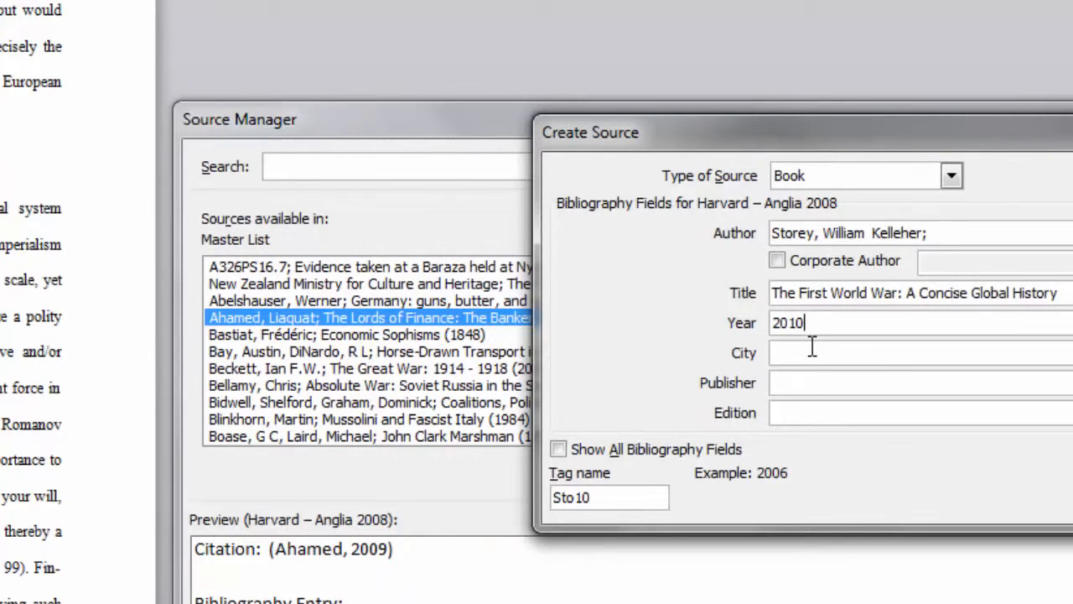
- Copy the city name Plymouth from the publisher's UK address in the PDF into the source's City field in Word
click(802, 353)
key(alt+Tab)
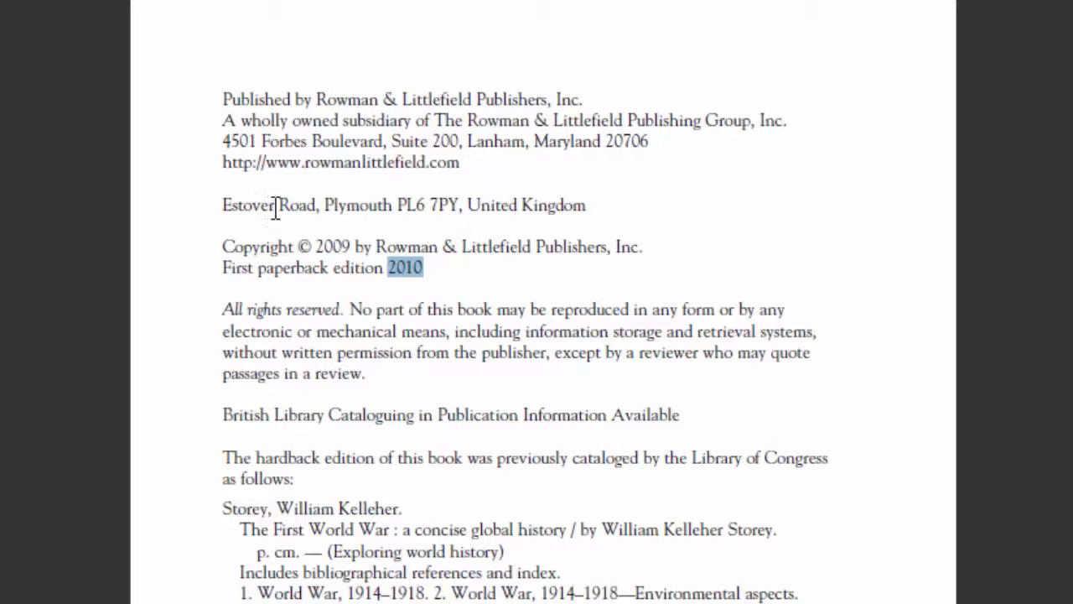
double_click(338, 206)
key(ctrl+c)
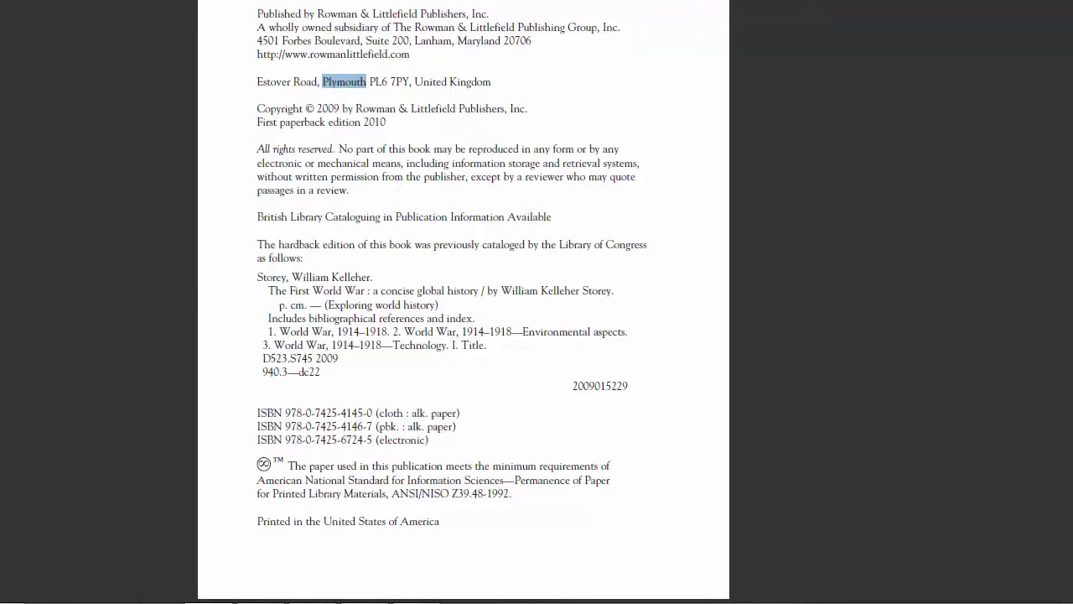
click(7, 586)
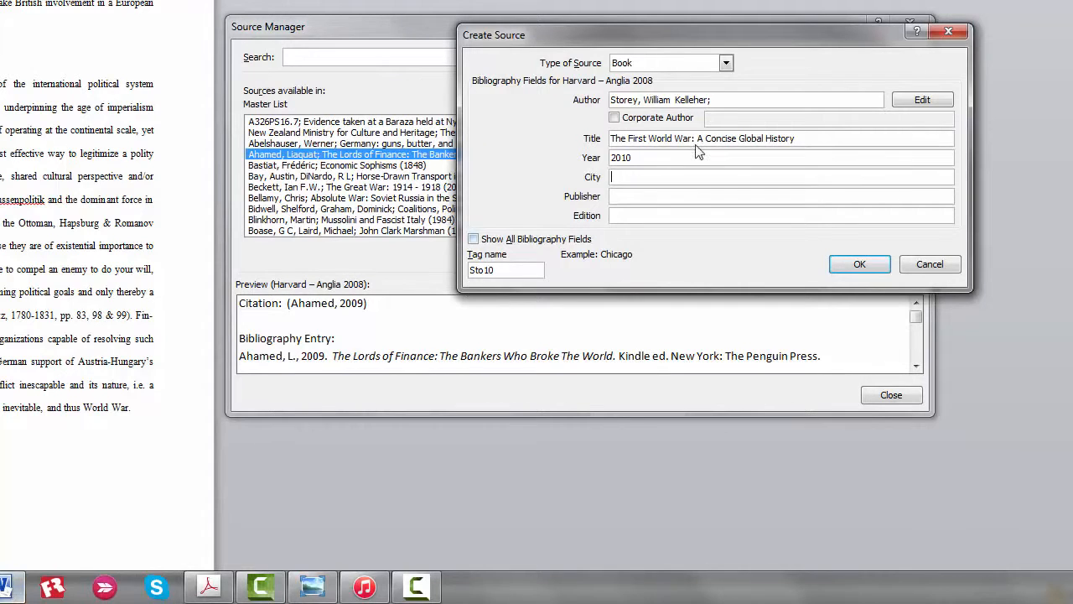
key(ctrl+v)
- Copy the publisher Rowman & Littlefield Publishers, Inc. from the PDF's copyright page into the source's Publisher field in Word
click(649, 196)
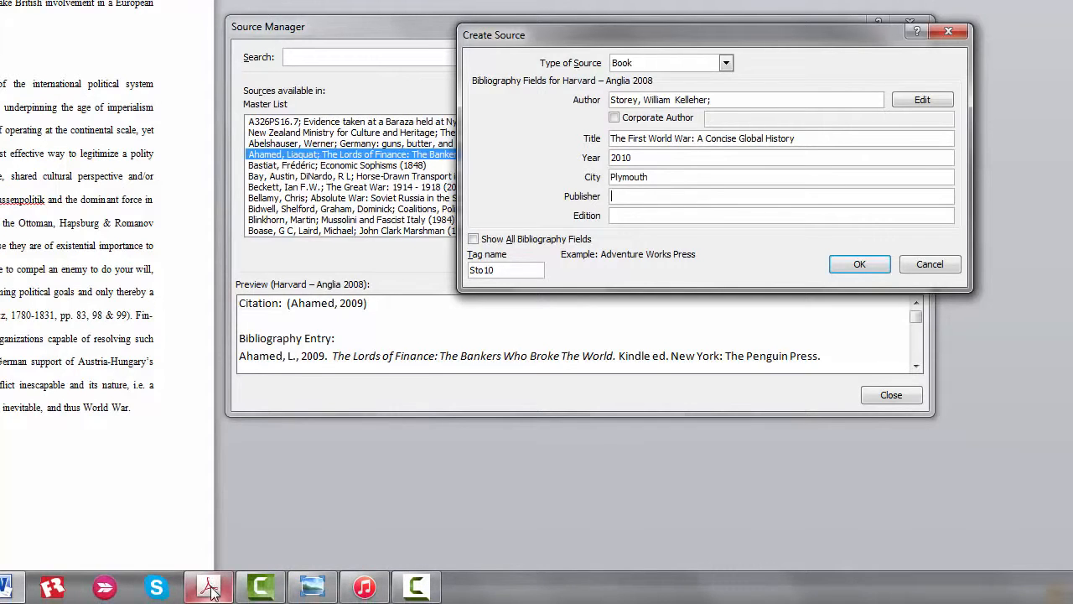
click(209, 589)
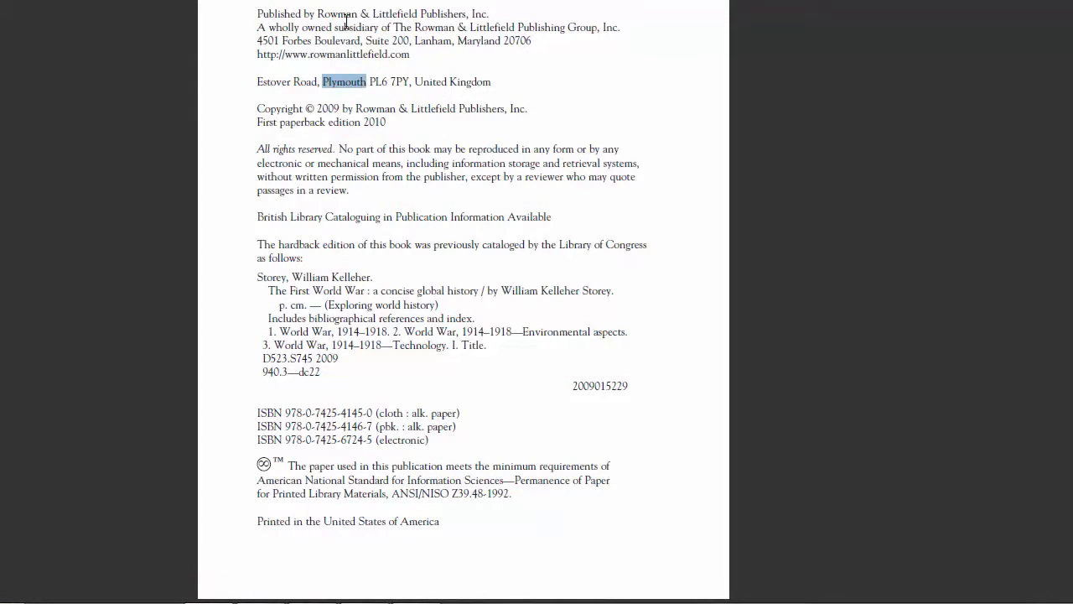
drag(317, 14, 362, 15)
drag(304, 74, 420, 73)
key(ctrl+c)
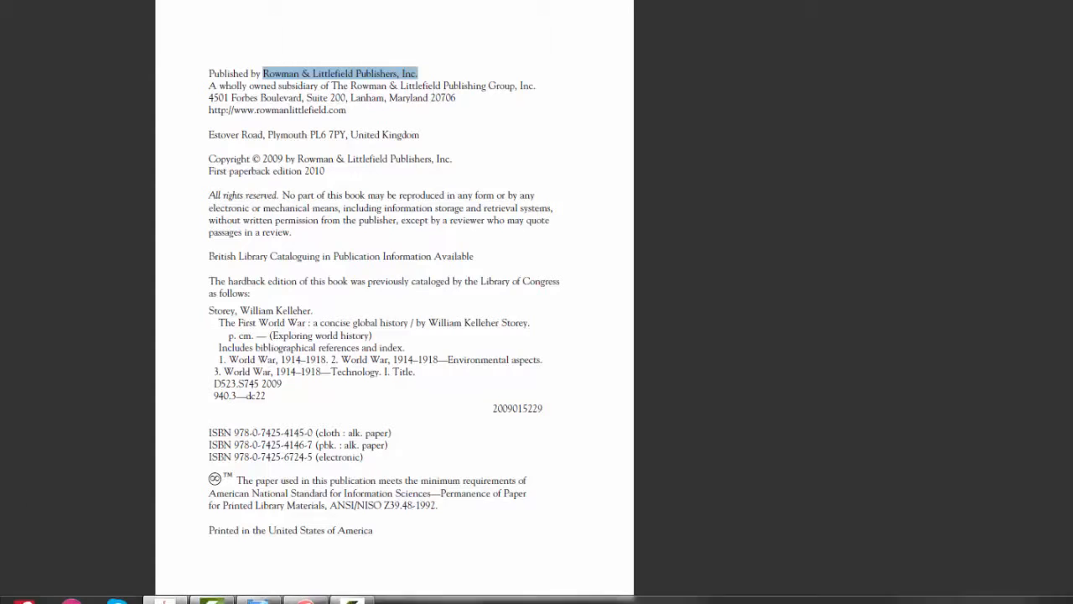
click(2, 589)
key(ctrl+v)
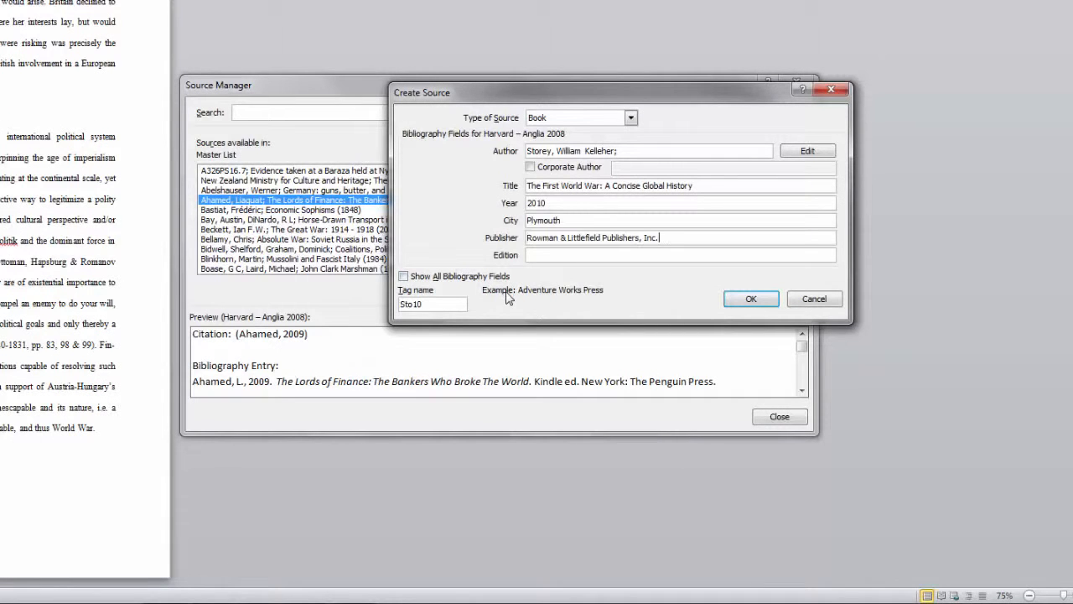
- Copy the words First paperback edition from the PDF's copyright page into the source's Edition field in Word
click(545, 254)
click(165, 589)
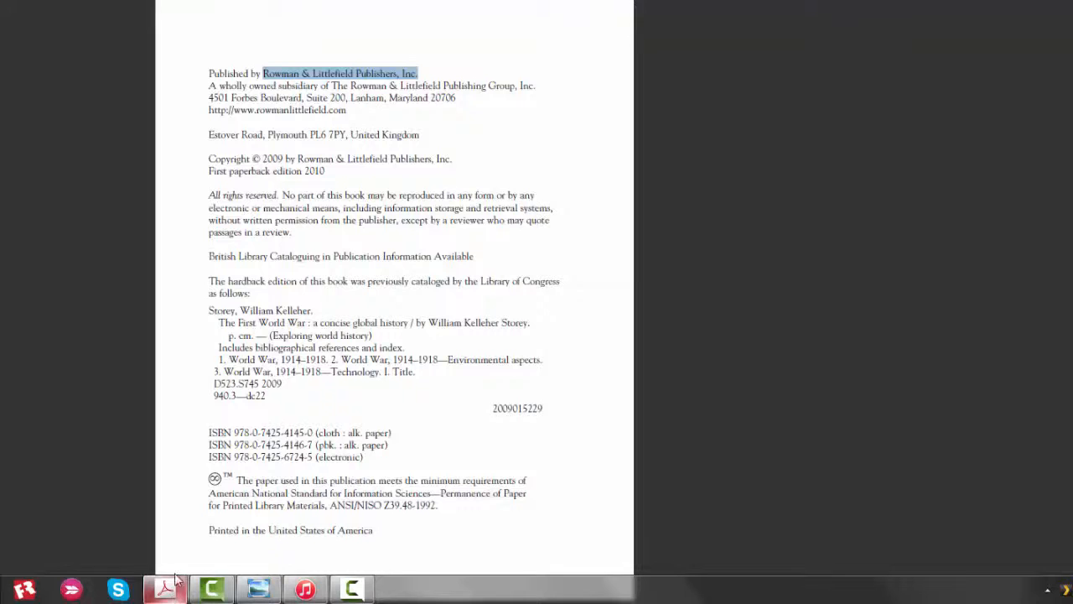
drag(208, 172, 289, 171)
key(ctrl+c)
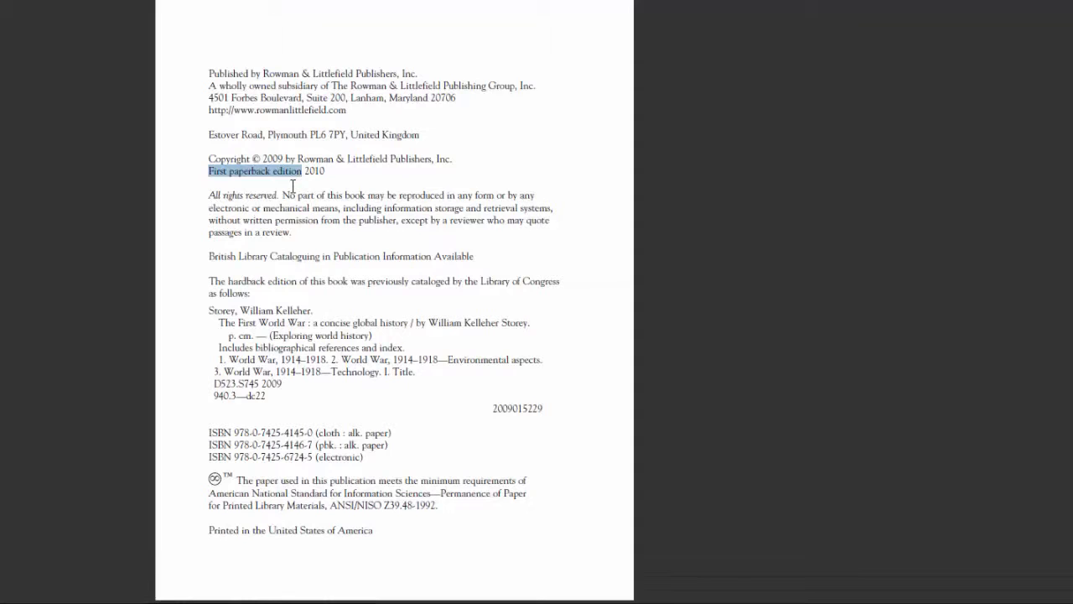
mouse_move(25, 601)
click(165, 590)
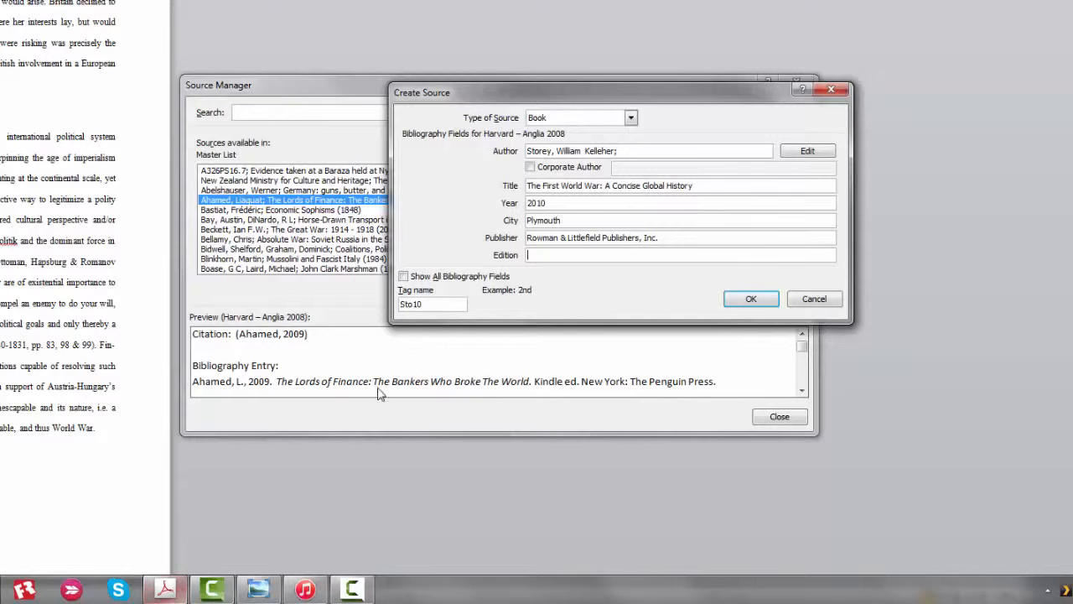
key(ctrl+v)
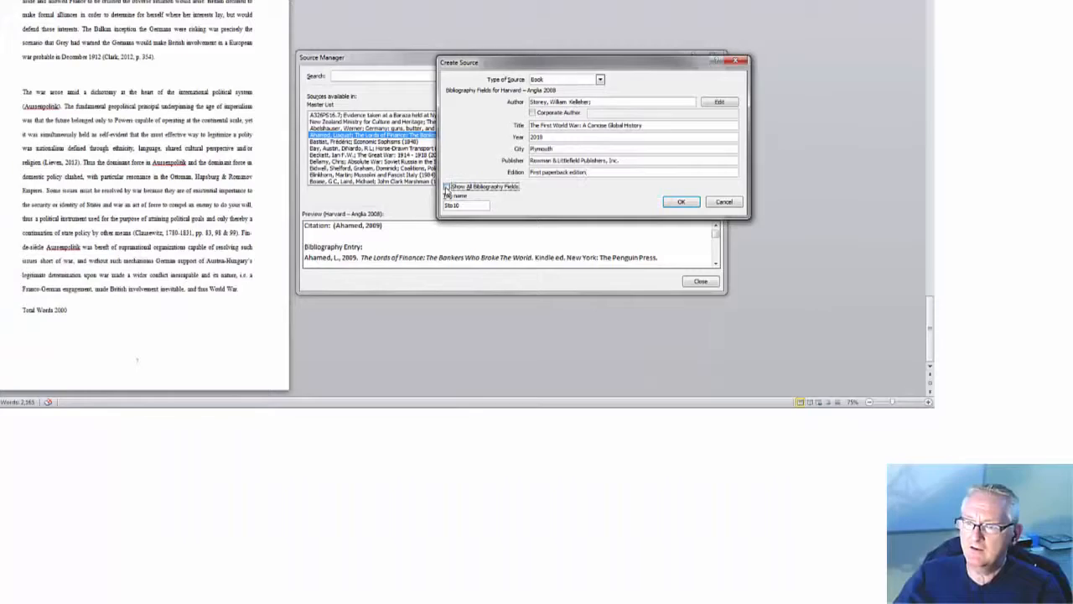
- Review the complete set of bibliography fields for a book, return to the short set and save the new source
click(404, 276)
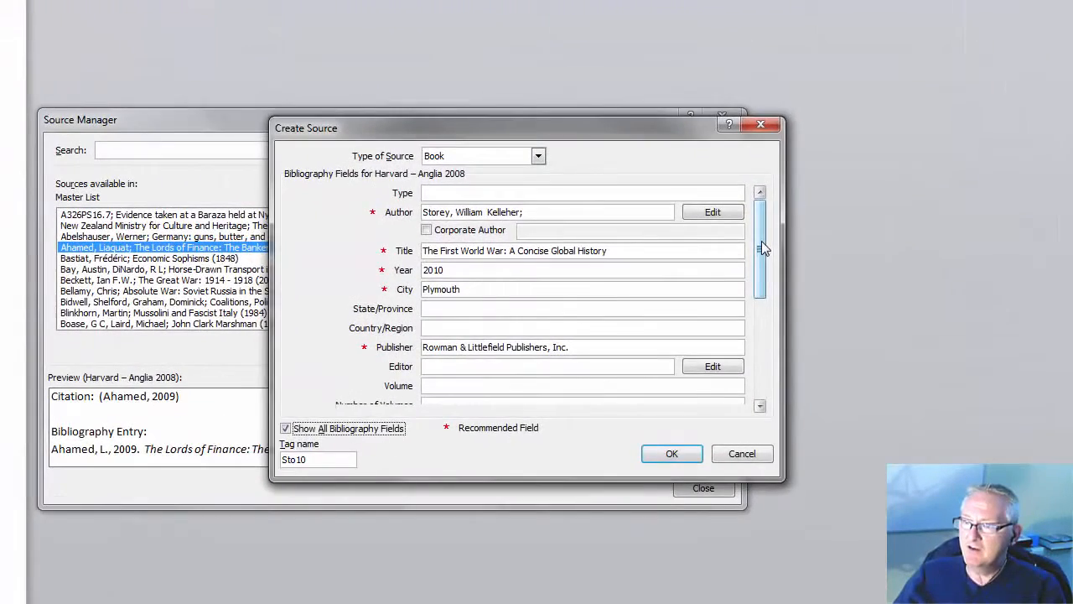
drag(752, 201, 744, 300)
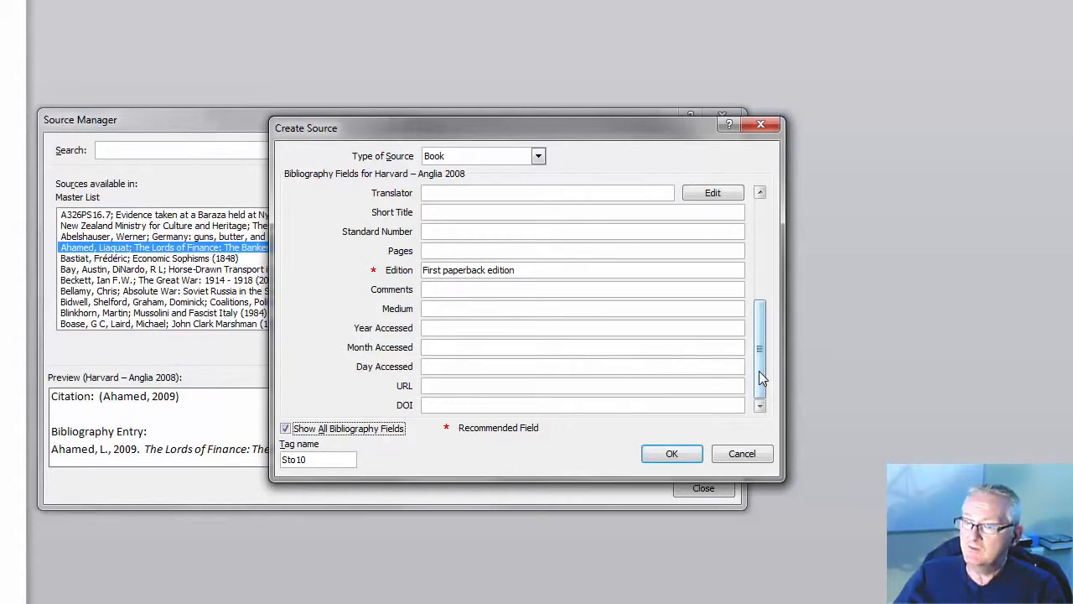
drag(757, 365, 757, 269)
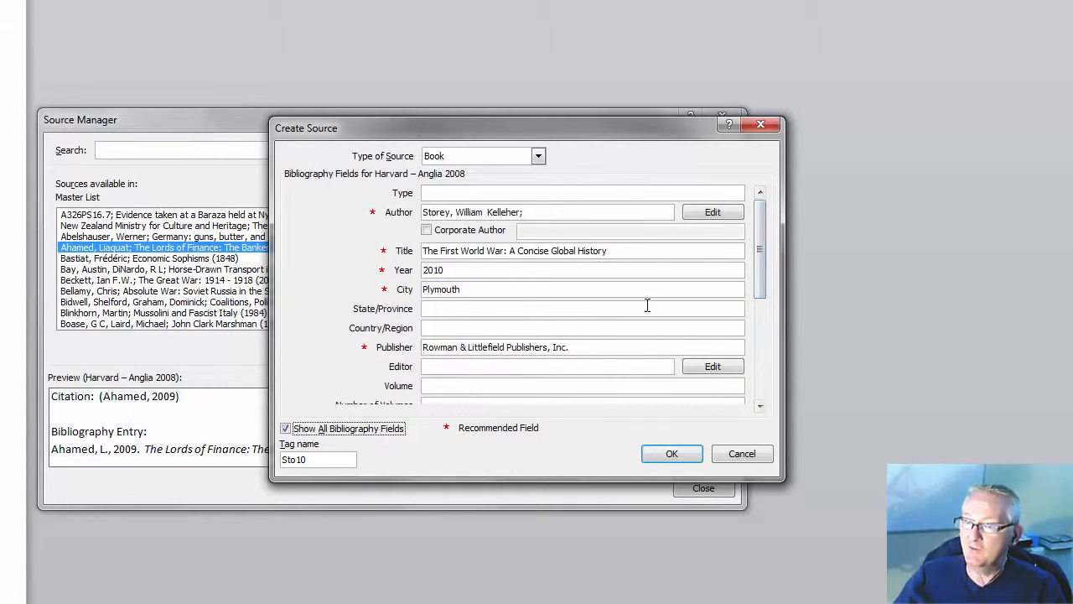
click(285, 429)
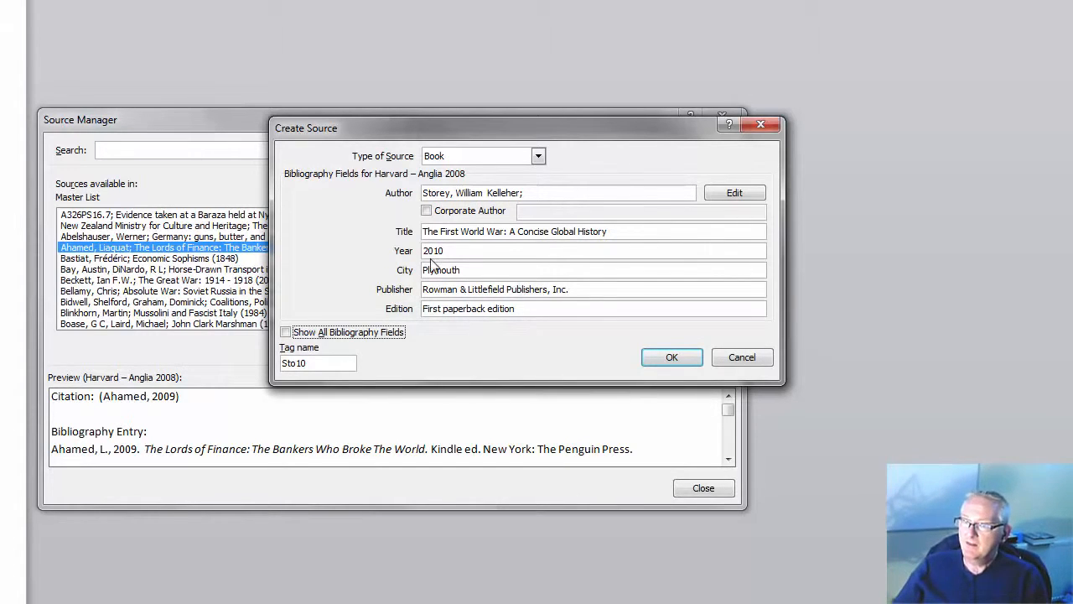
click(673, 358)
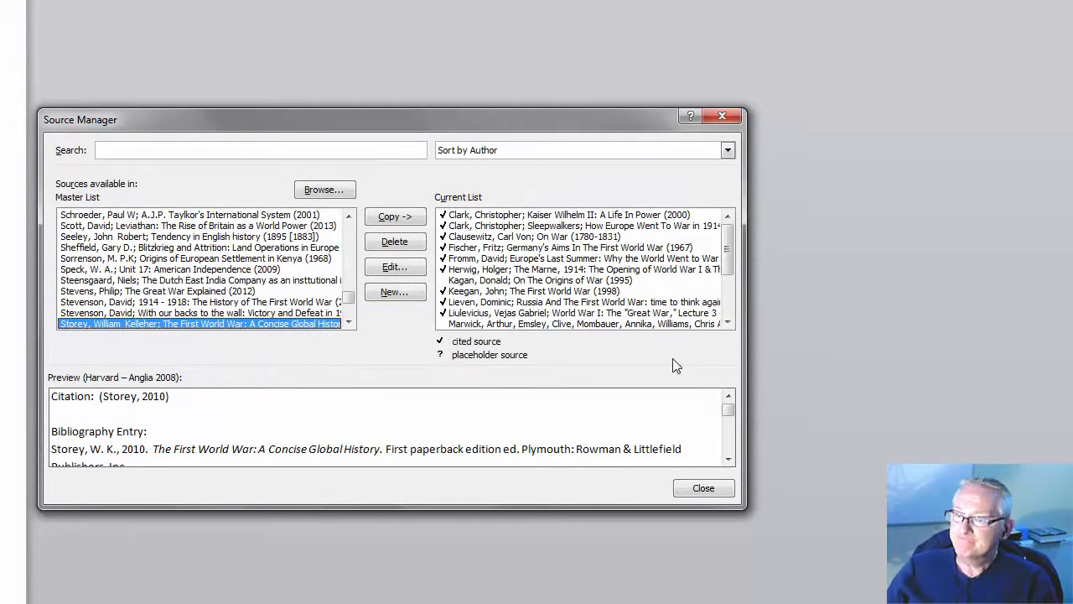
- Examine the new source in the Current List, compare its citation status and preview with other entries, and close the Source Manager
click(521, 312)
scroll(520, 310, down, 3)
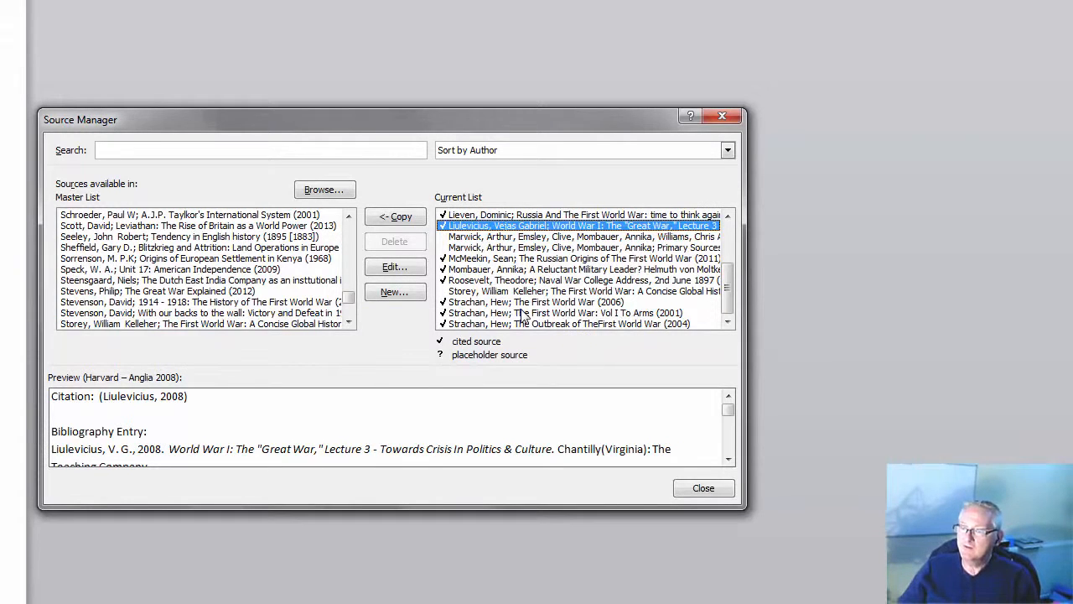
click(493, 293)
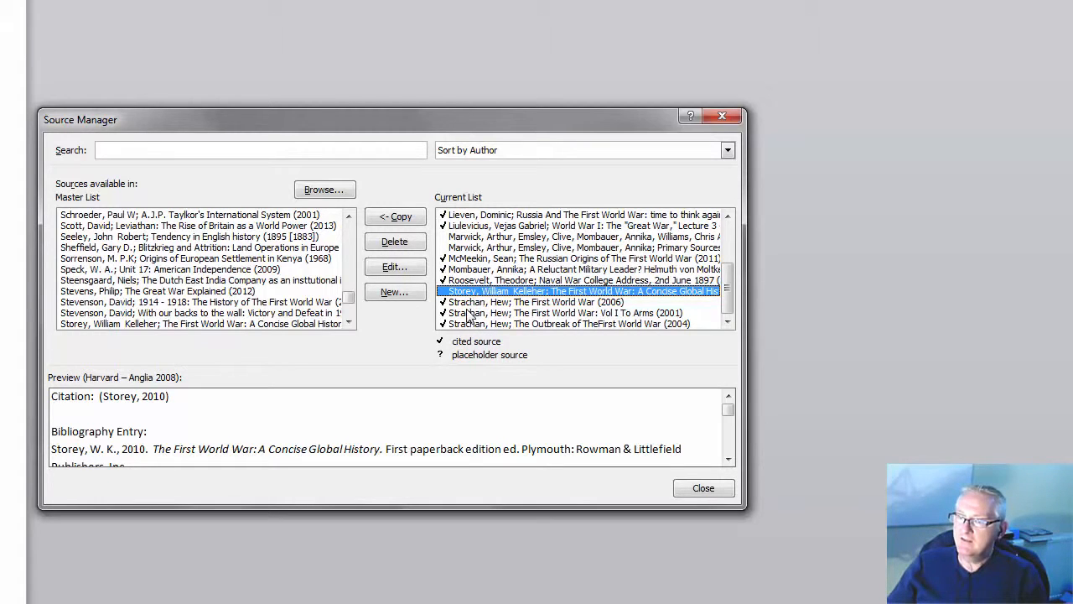
click(468, 313)
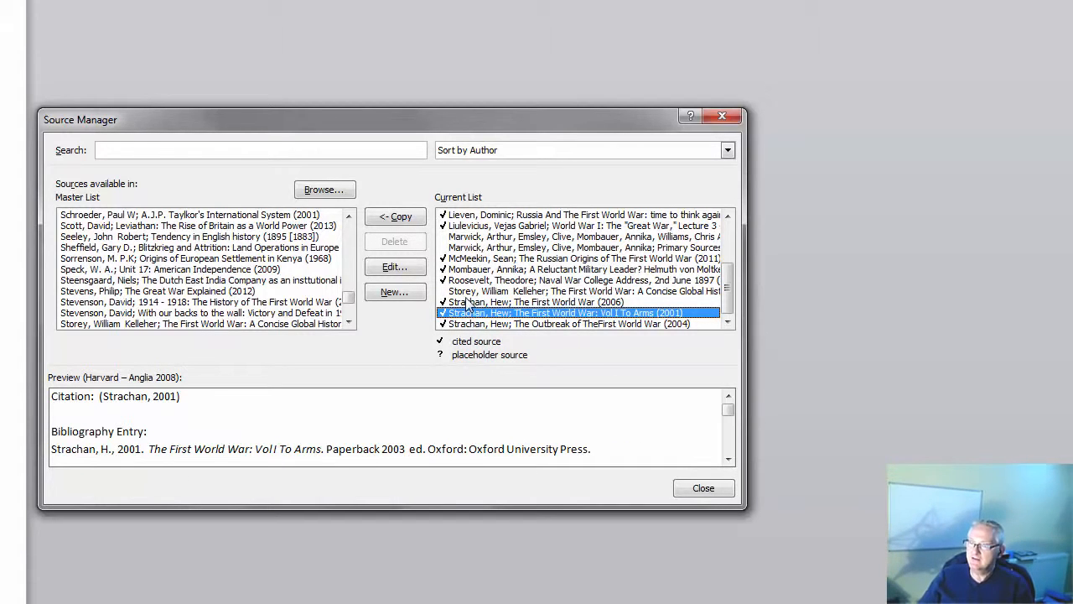
click(471, 292)
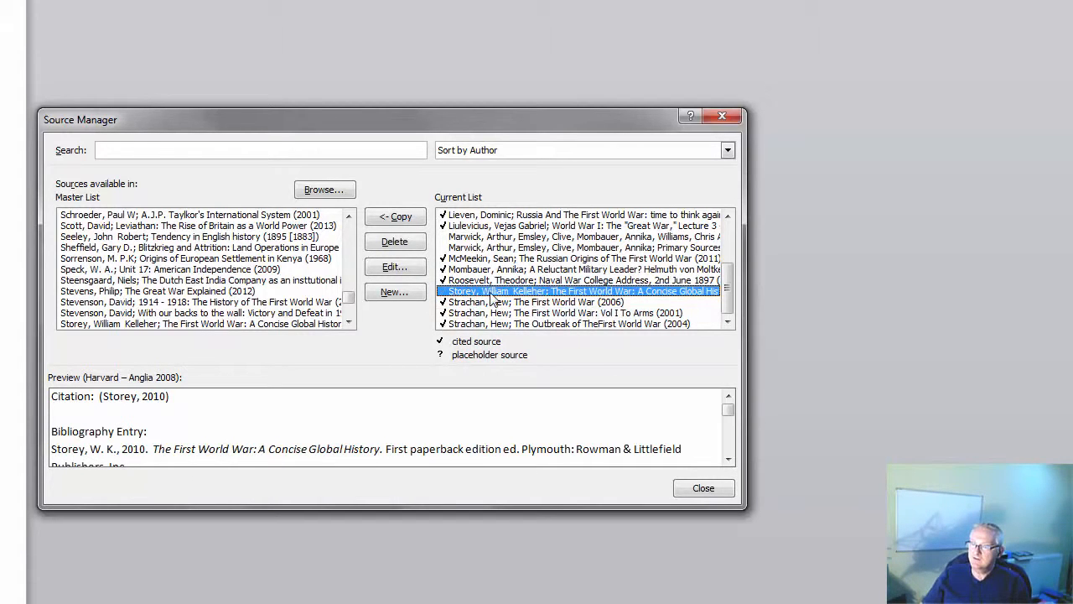
drag(494, 300, 492, 237)
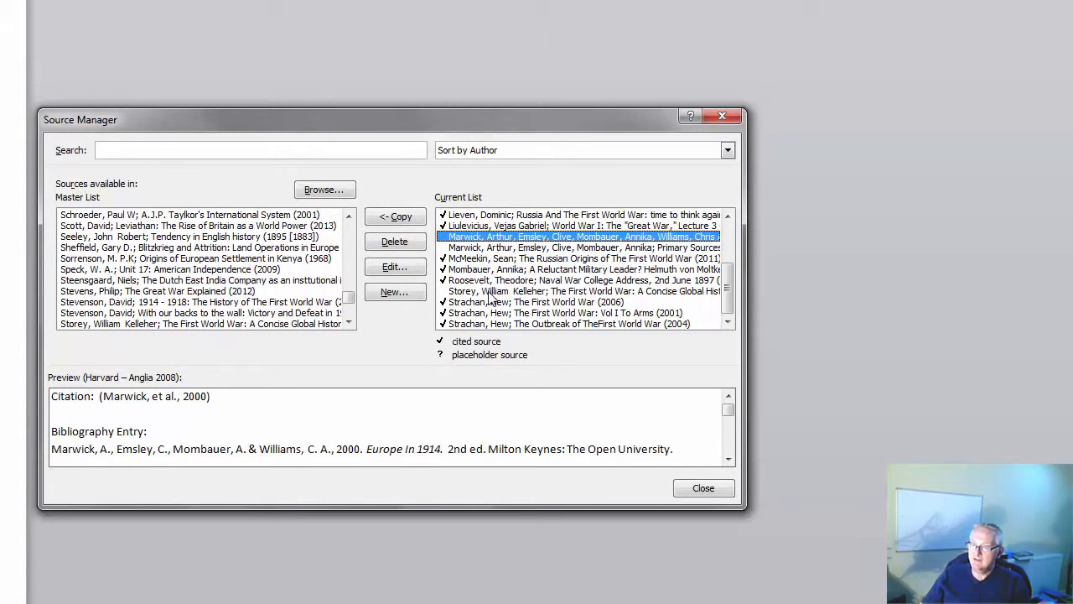
scroll(494, 302, up, 3)
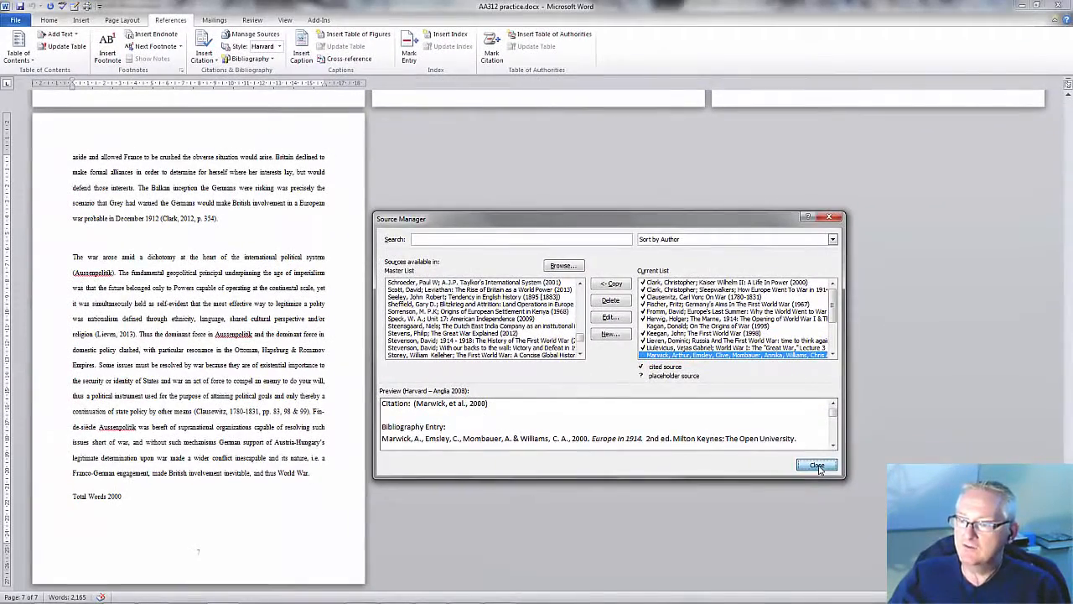
click(816, 466)
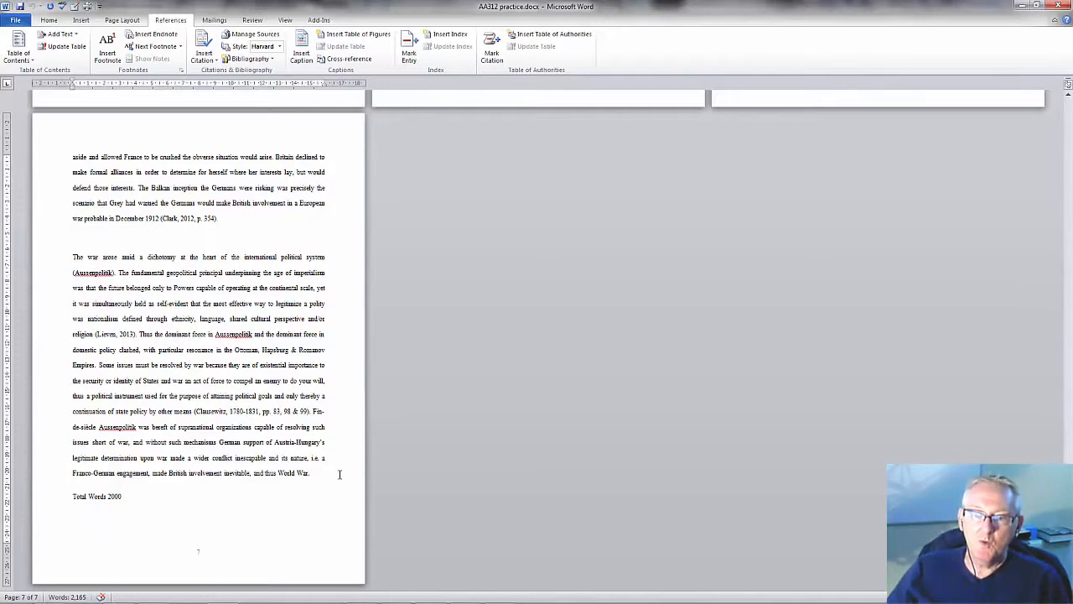
- Cite The First World War: A Concise Global History (2010) at the end of the essay's final paragraph
text(.)
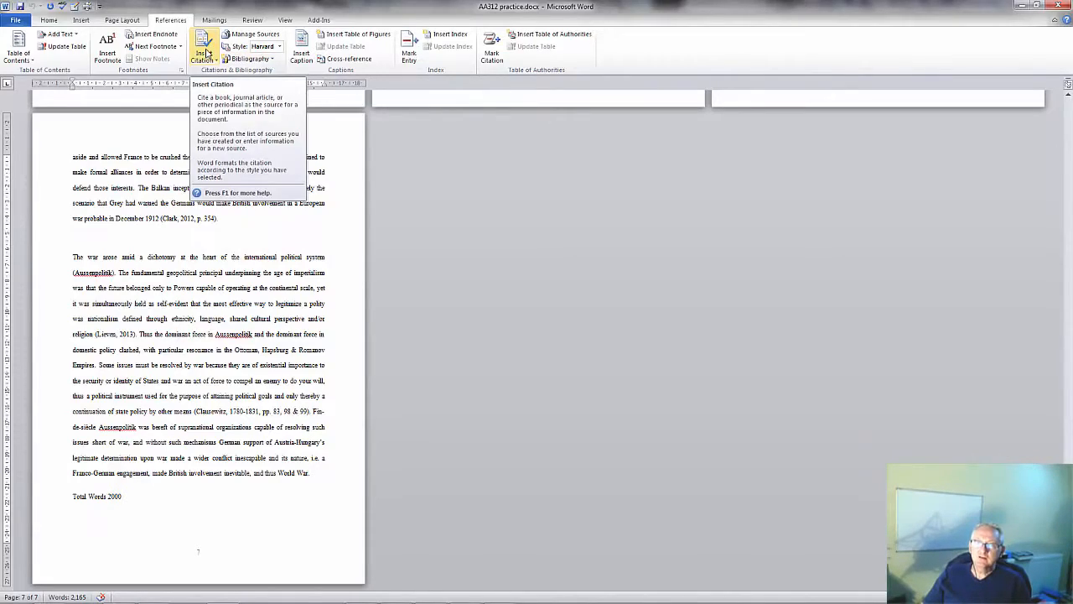
click(208, 52)
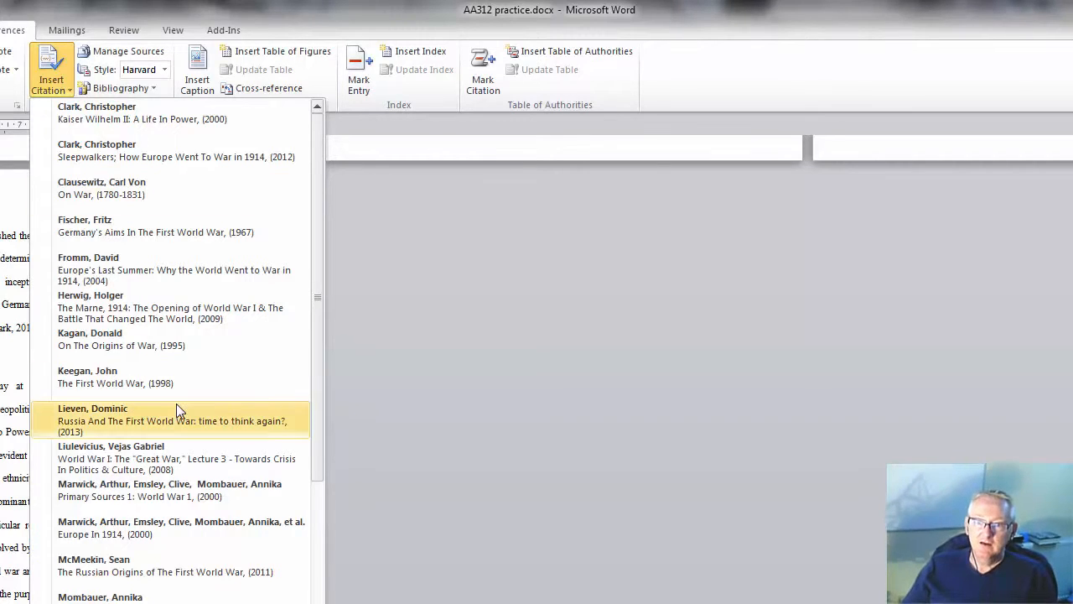
scroll(176, 406, down, 2)
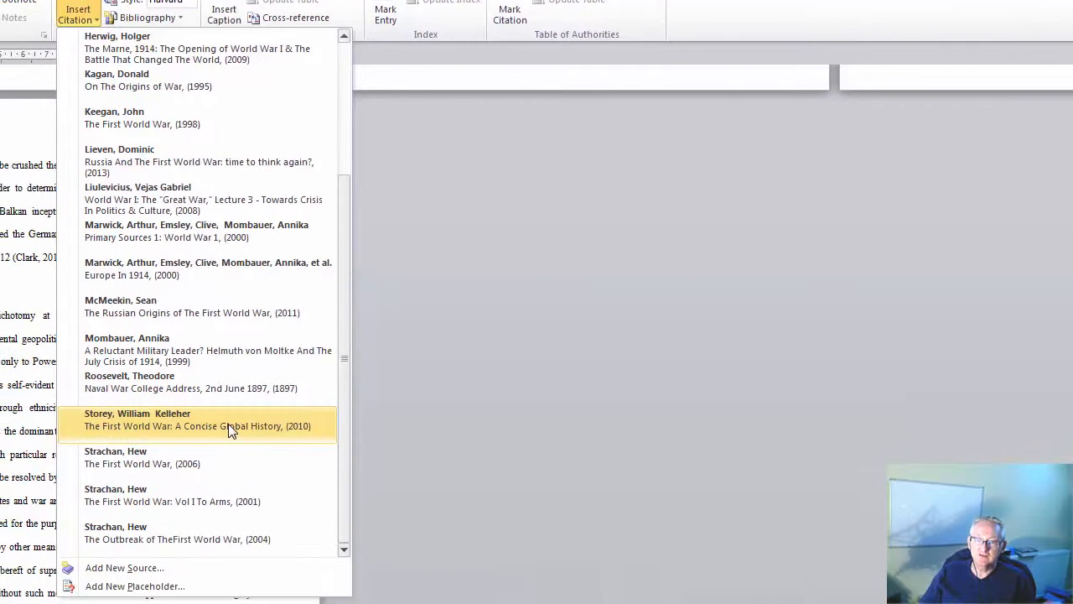
click(230, 428)
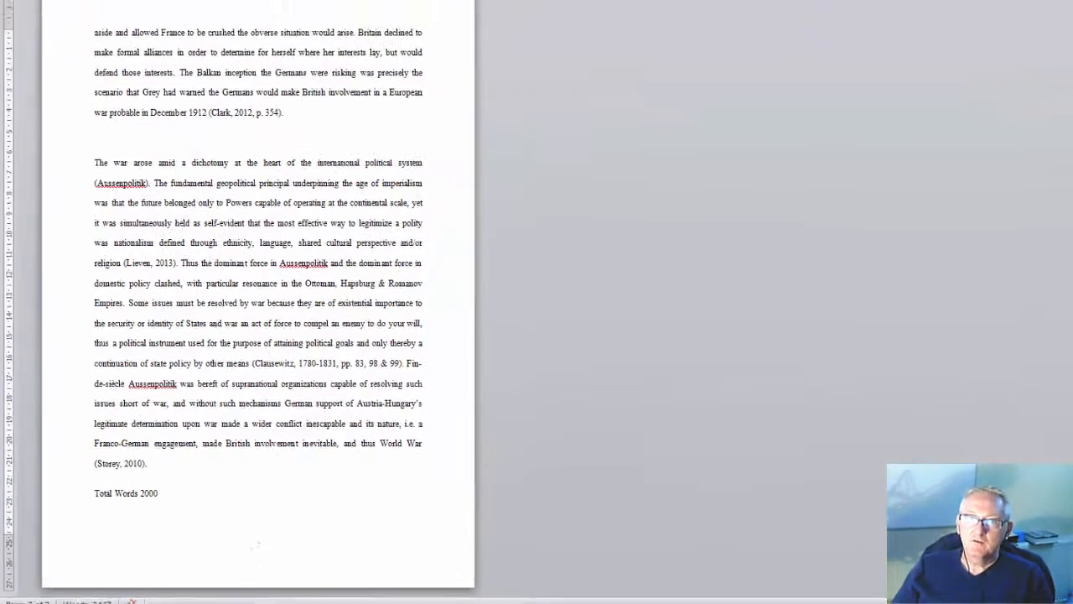
- Review the list of sources available for citing and the selectable bibliography styles, keeping the Harvard style
click(205, 57)
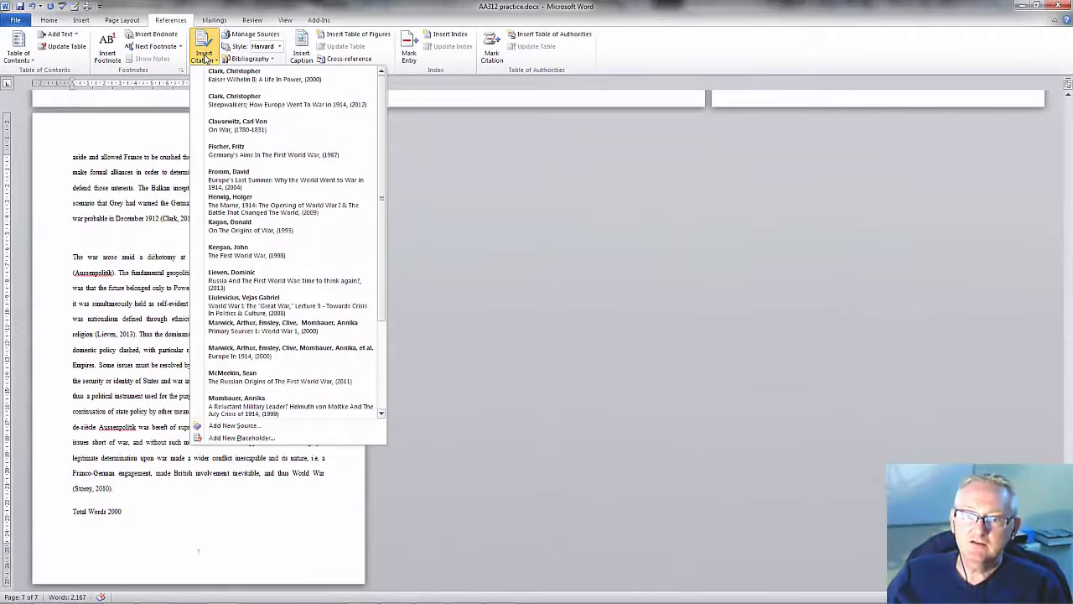
click(205, 57)
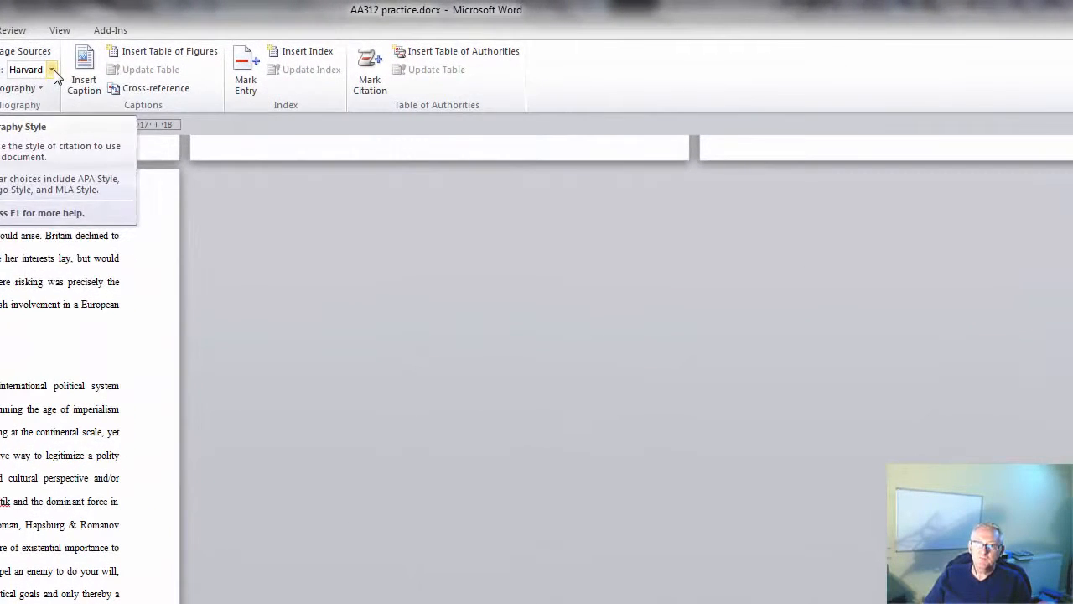
click(52, 72)
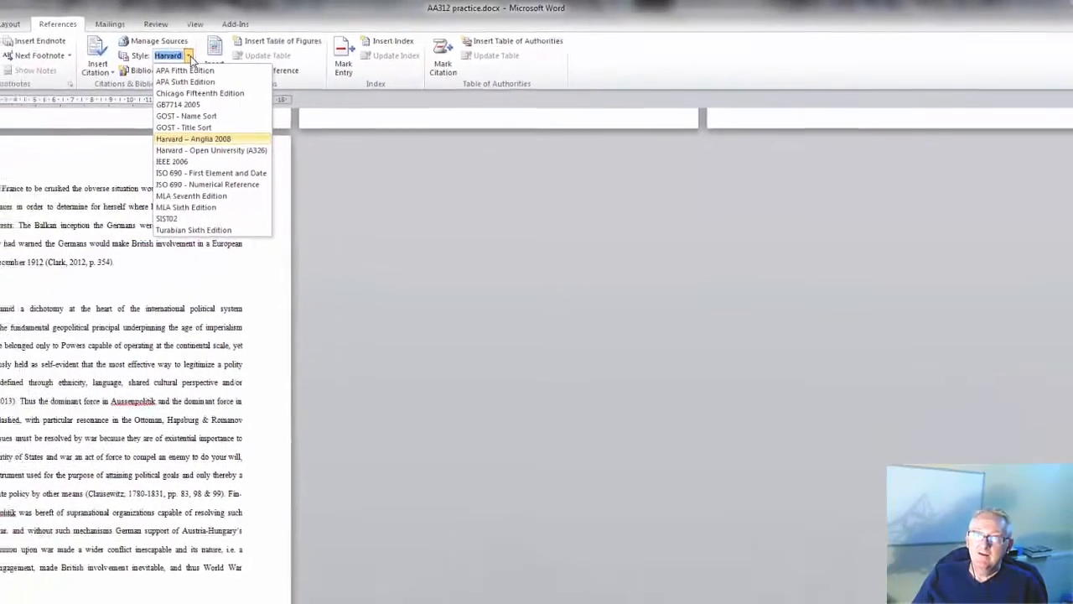
click(190, 56)
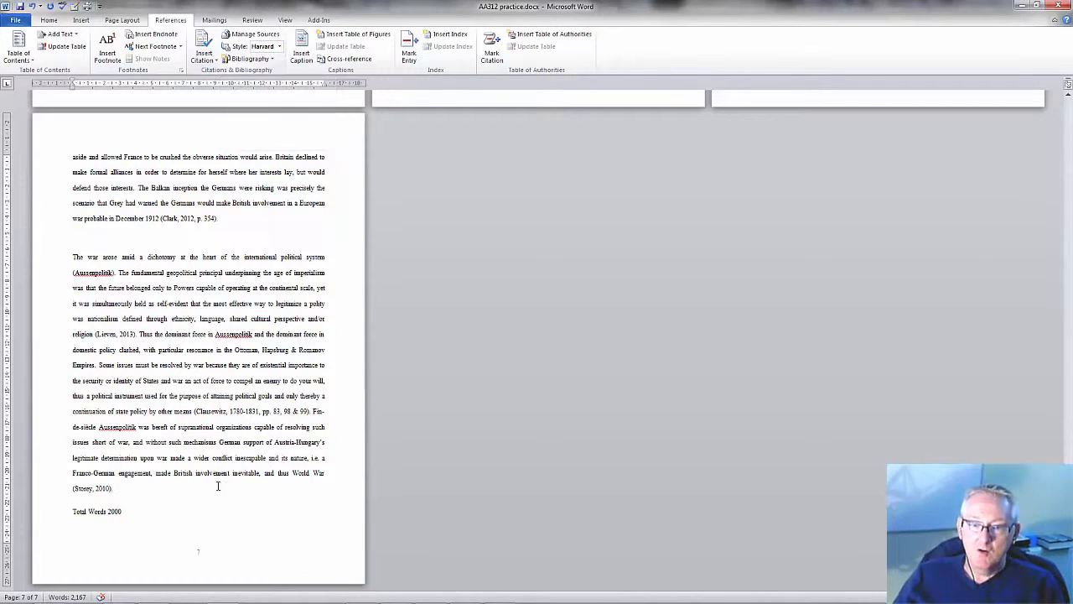
- Switch to the PDF book in Acrobat, go to page 29, and select the first paragraph under The Crisis of 1914 and the page number
mouse_move(382, 601)
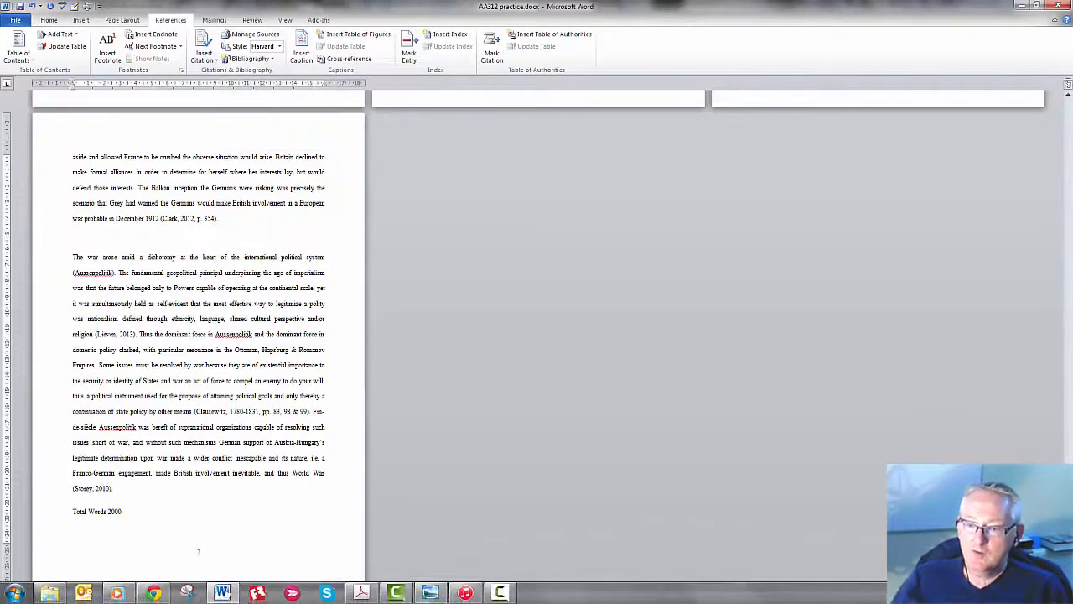
click(219, 591)
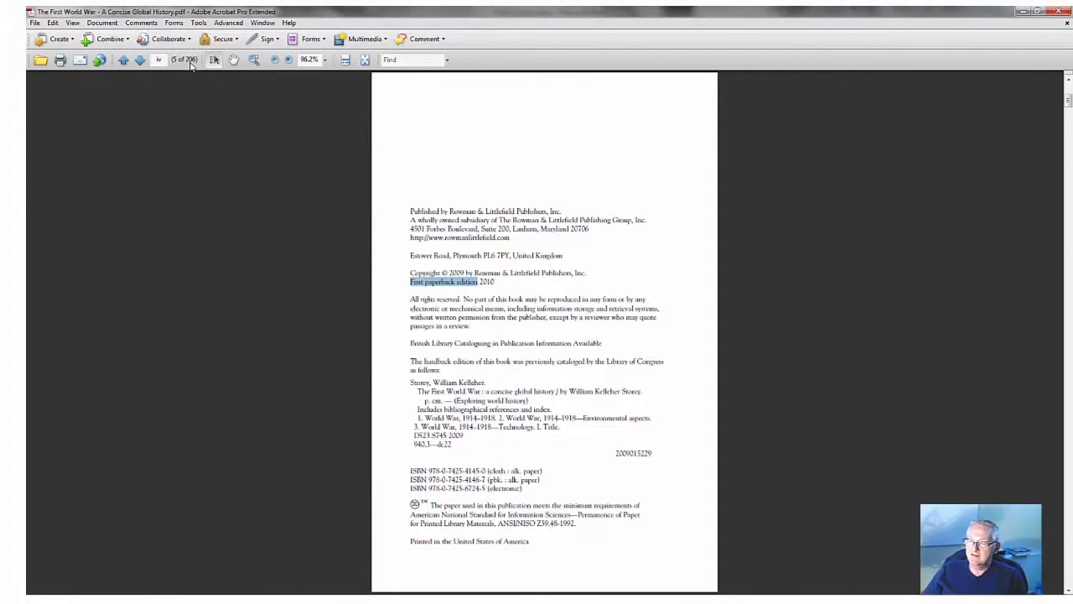
click(90, 79)
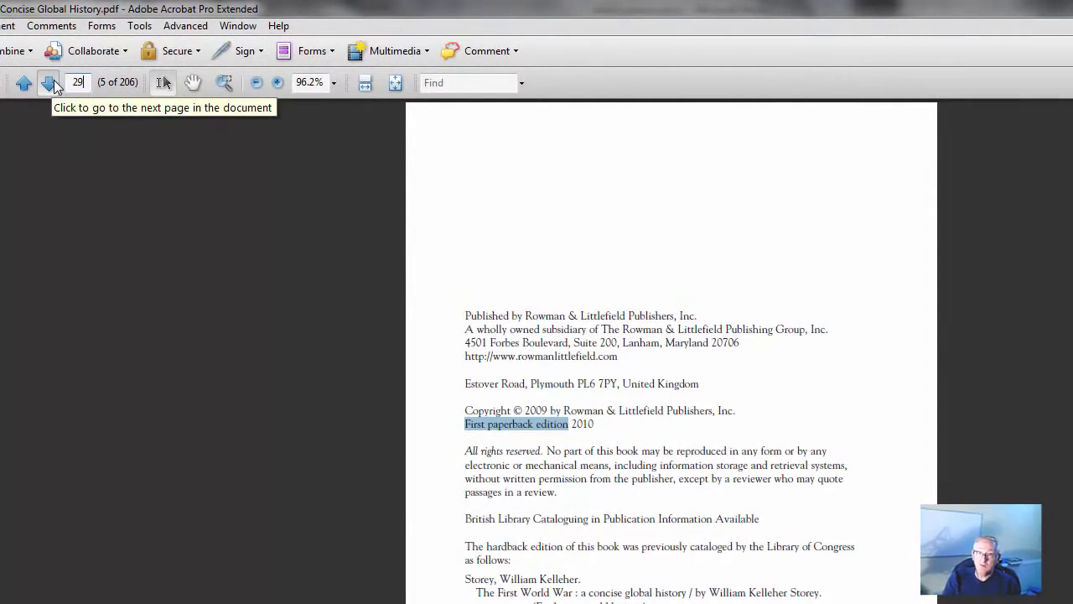
key(Return)
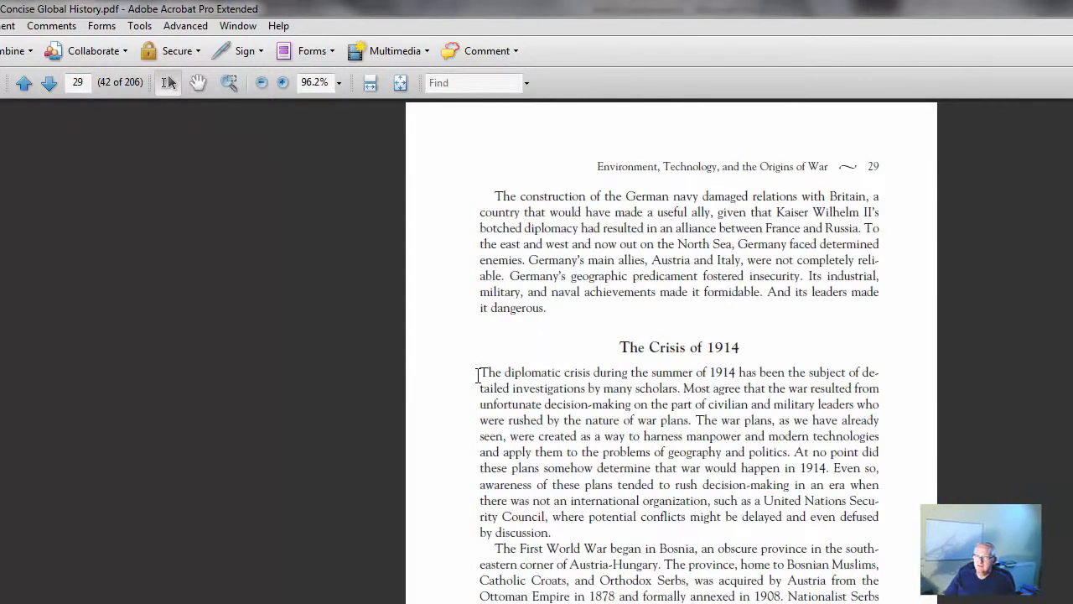
drag(477, 374, 552, 533)
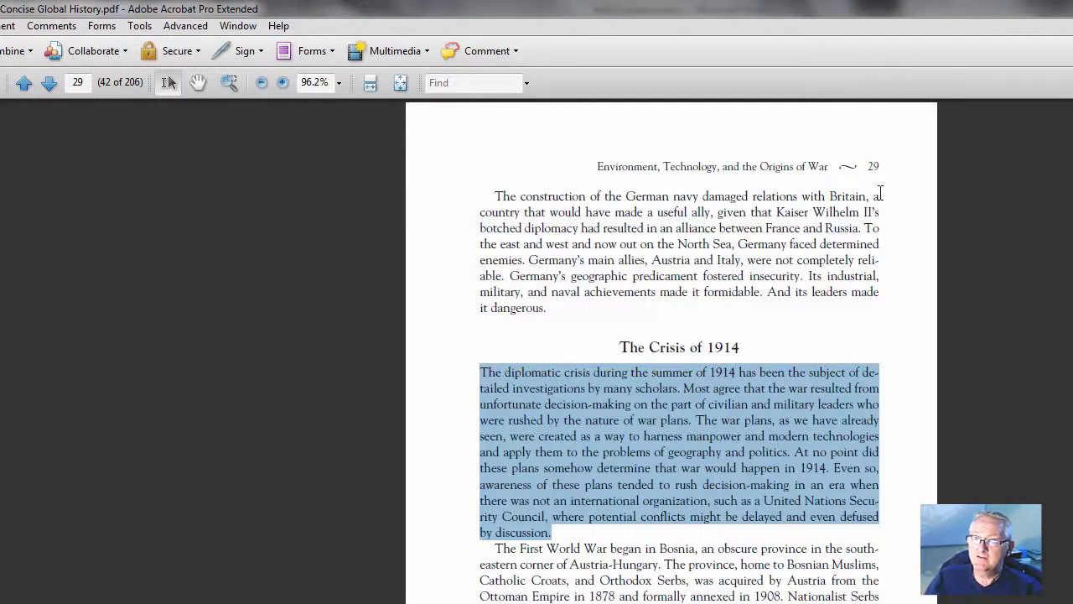
double_click(873, 166)
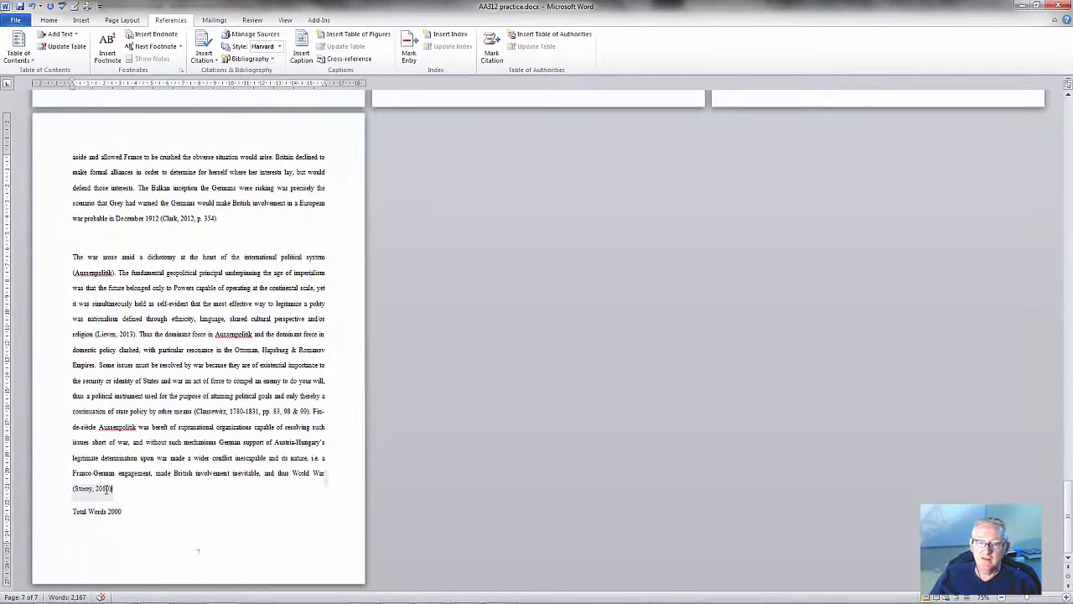
- Switch back to Word and add page 29 to the citation at the end of the final paragraph
click(107, 488)
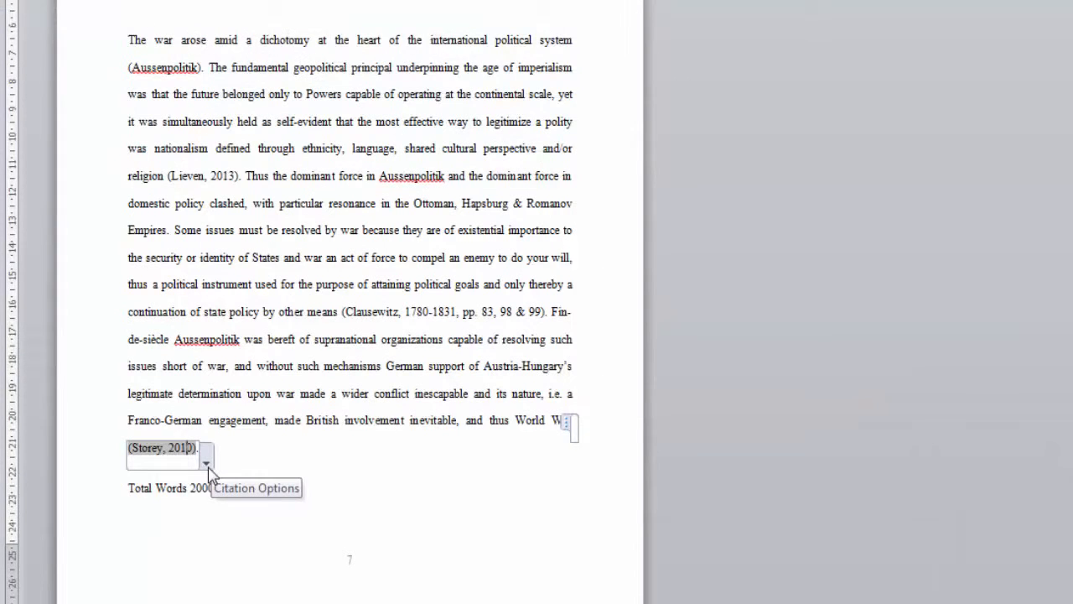
click(206, 466)
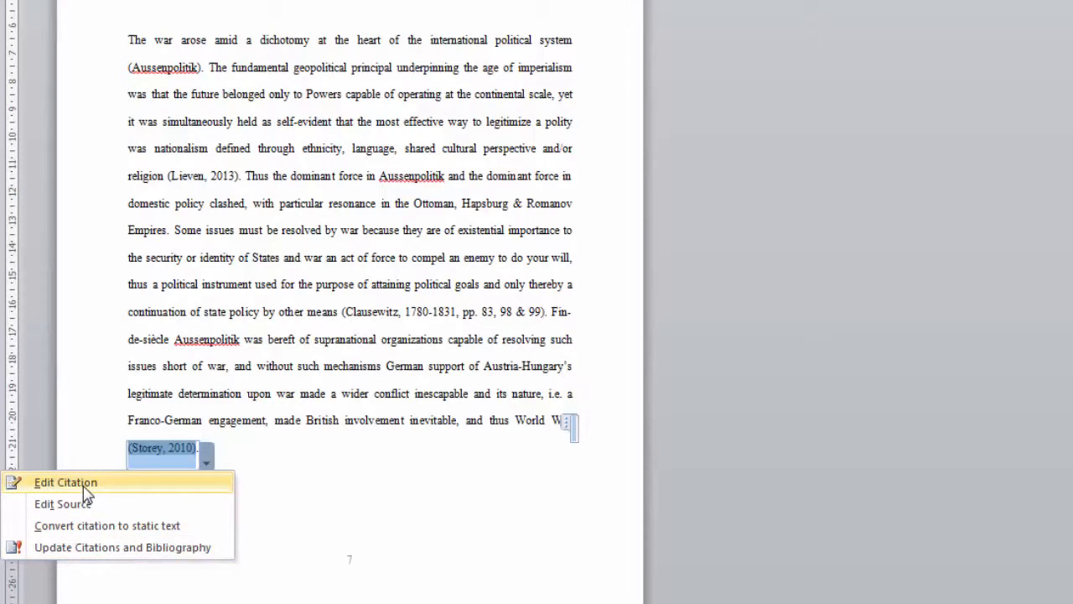
click(120, 489)
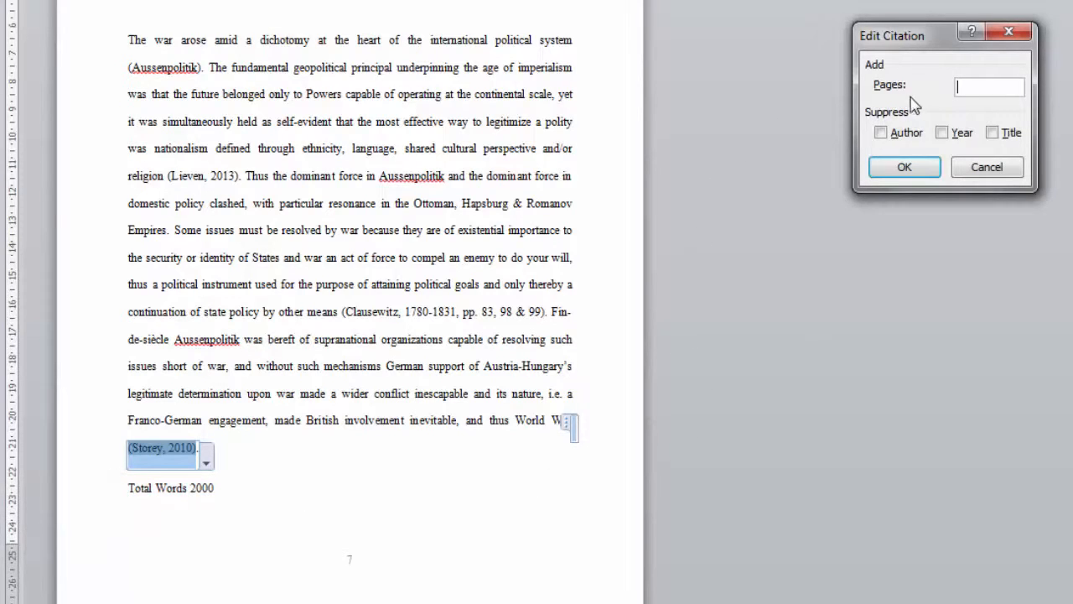
click(986, 88)
text(29)
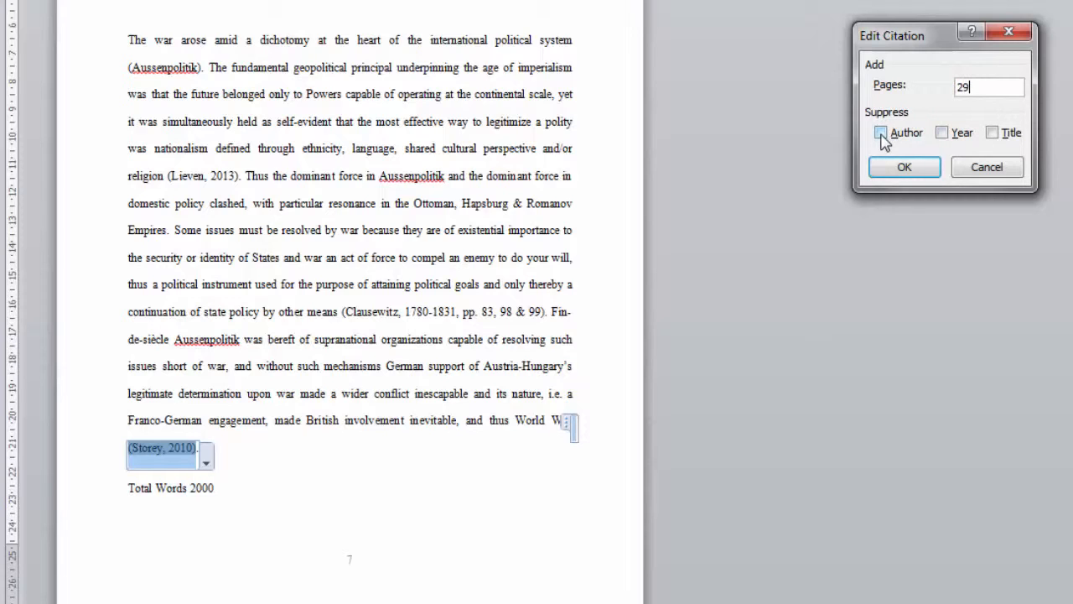
click(925, 176)
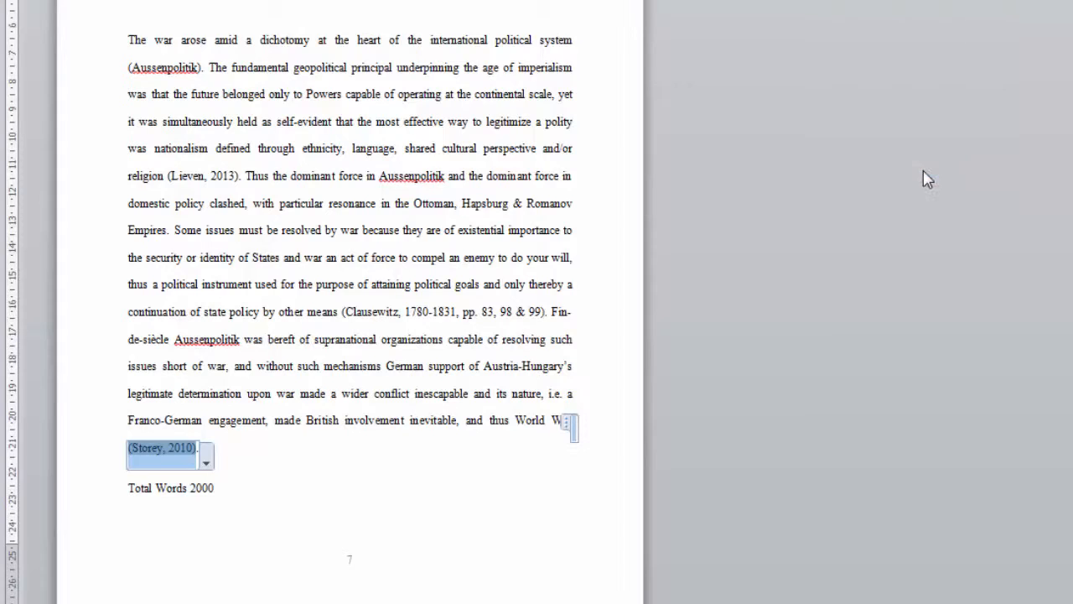
click(420, 452)
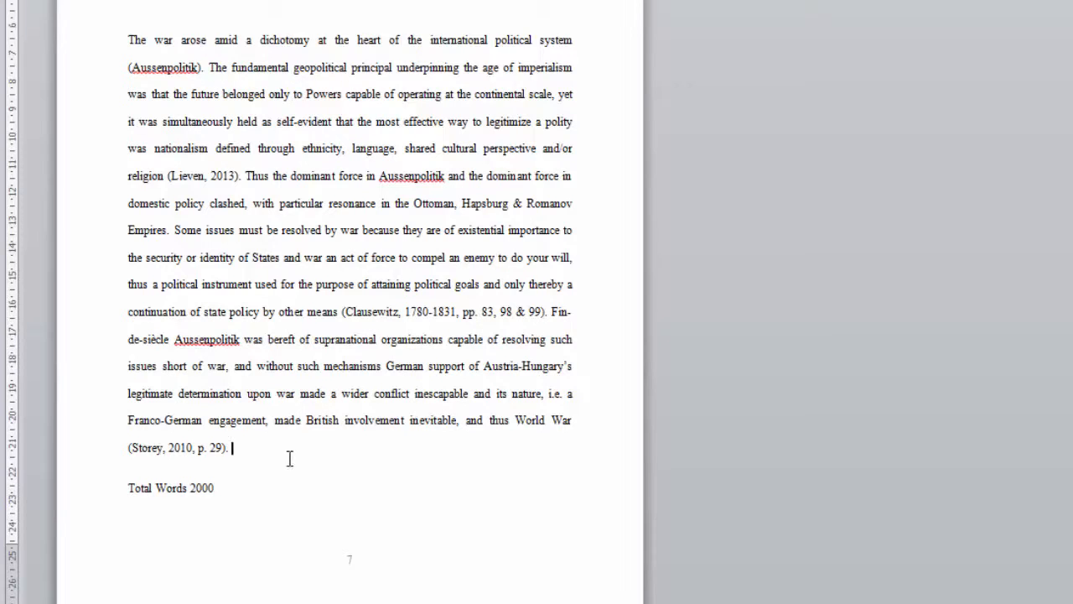
- Start a new page after the total word count, insert a Works Cited list there and check the new book's entry
click(264, 498)
key(ctrl+Return)
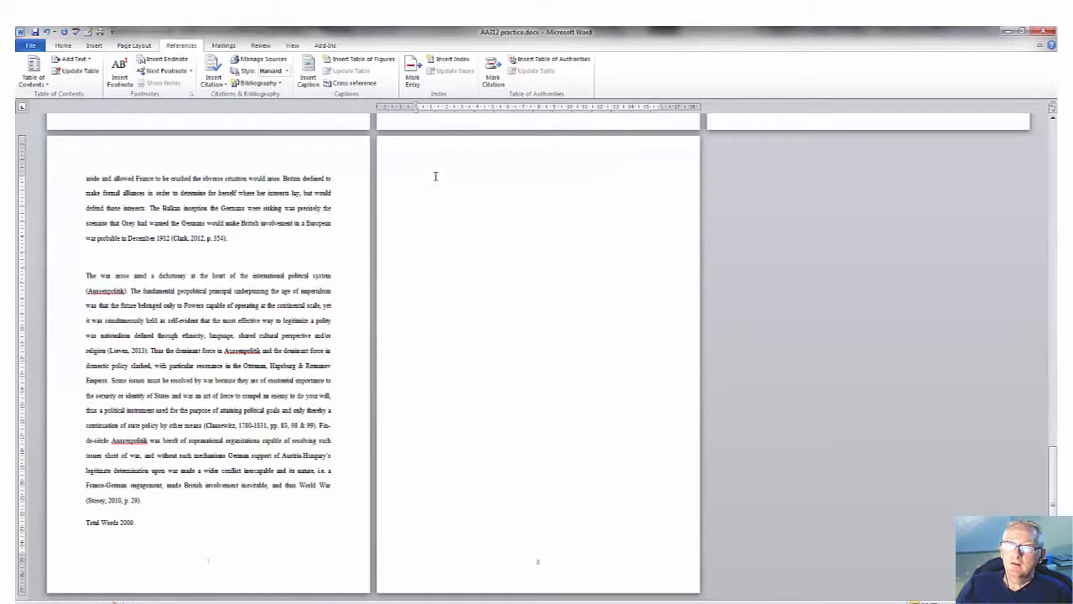
click(259, 87)
click(265, 85)
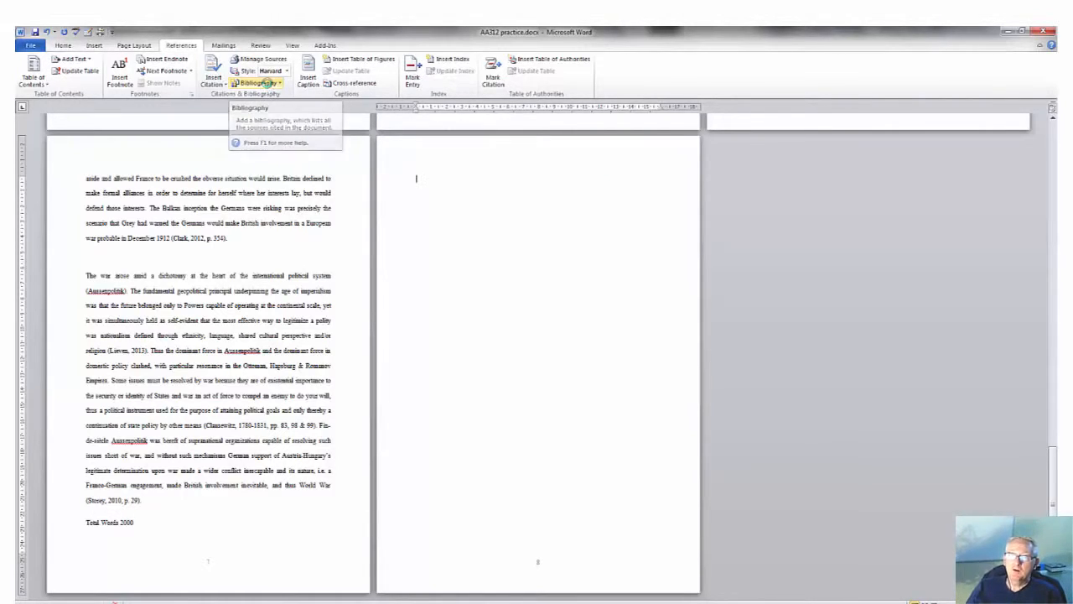
click(266, 84)
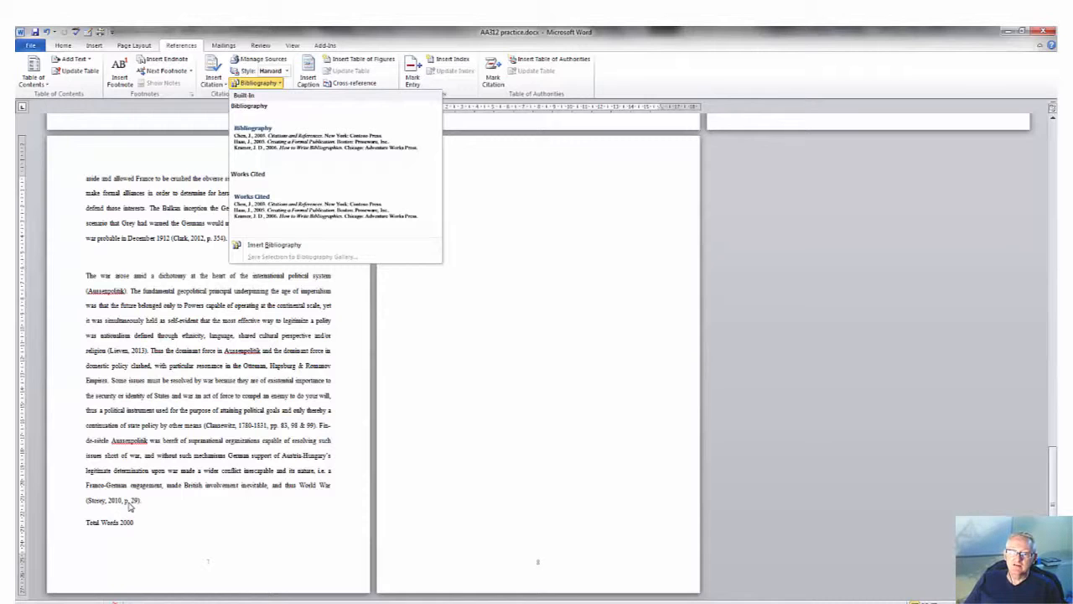
click(282, 216)
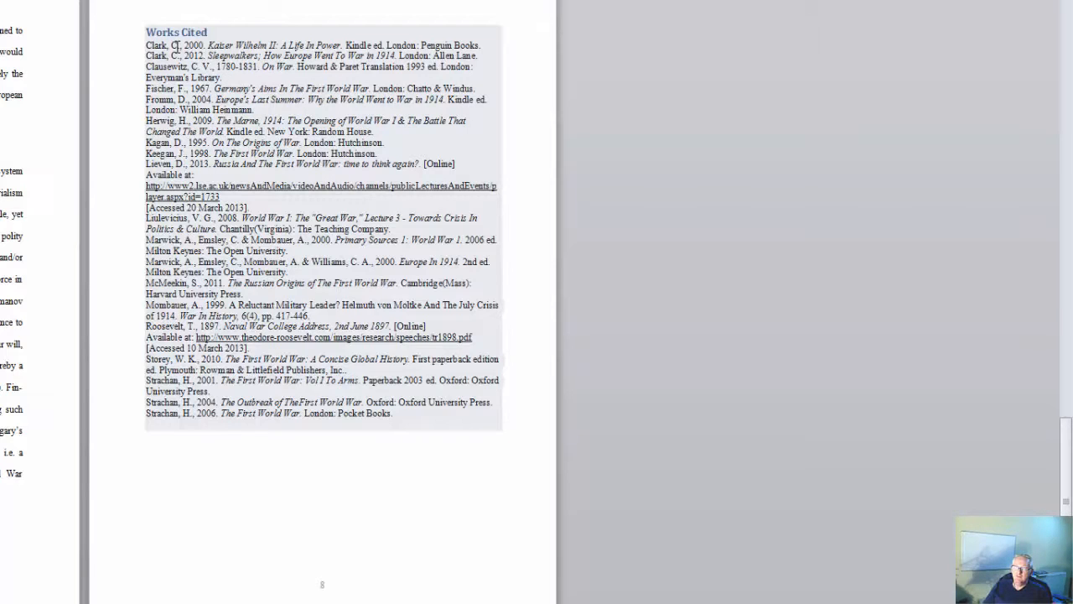
click(158, 359)
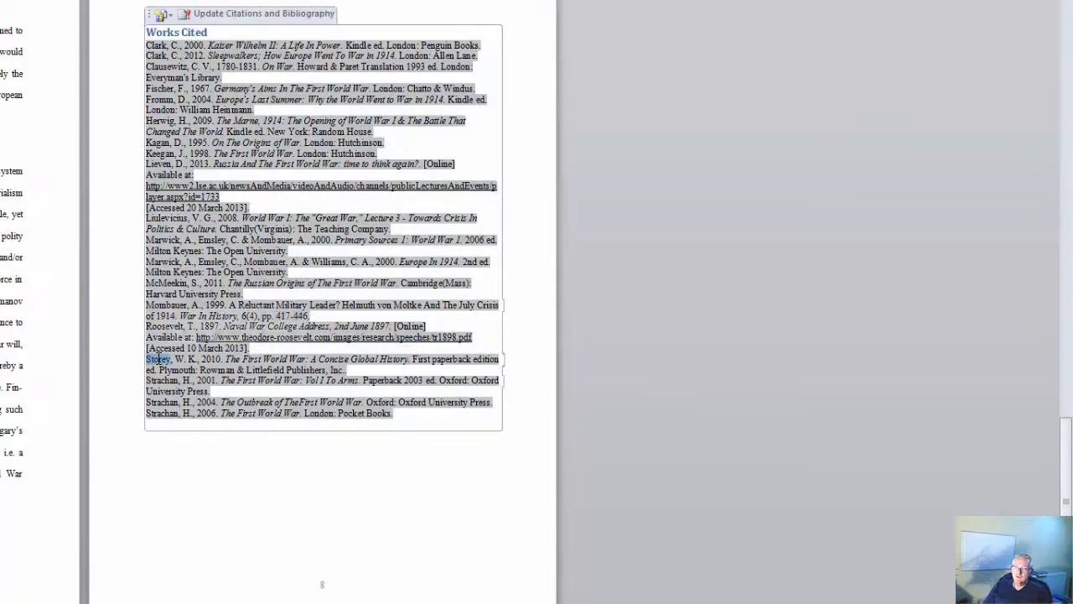
click(166, 364)
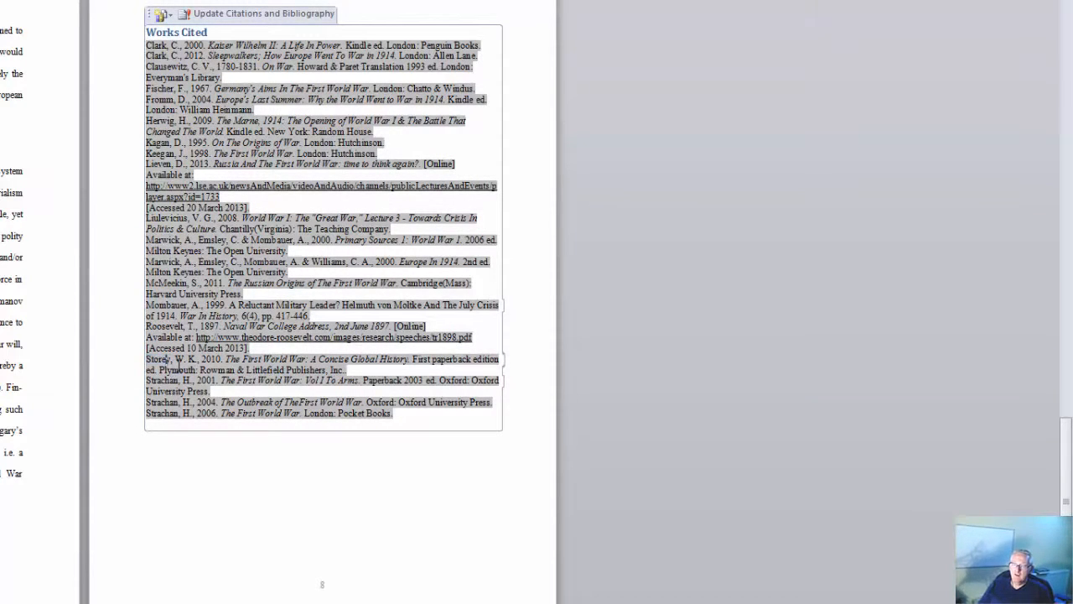
- Insert the built-in Bibliography list below the Works Cited list
click(156, 470)
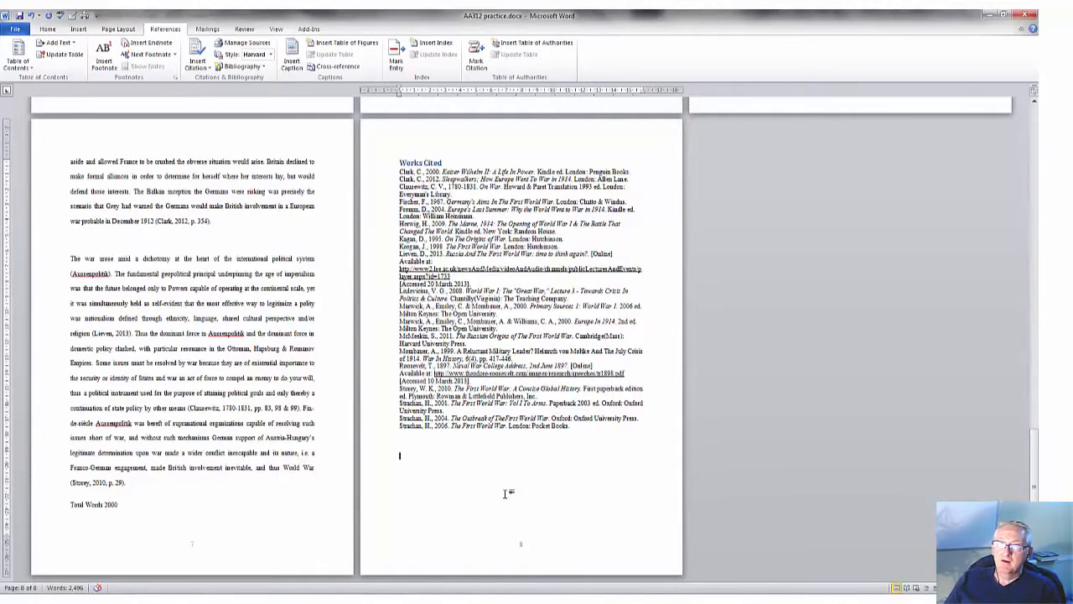
click(245, 67)
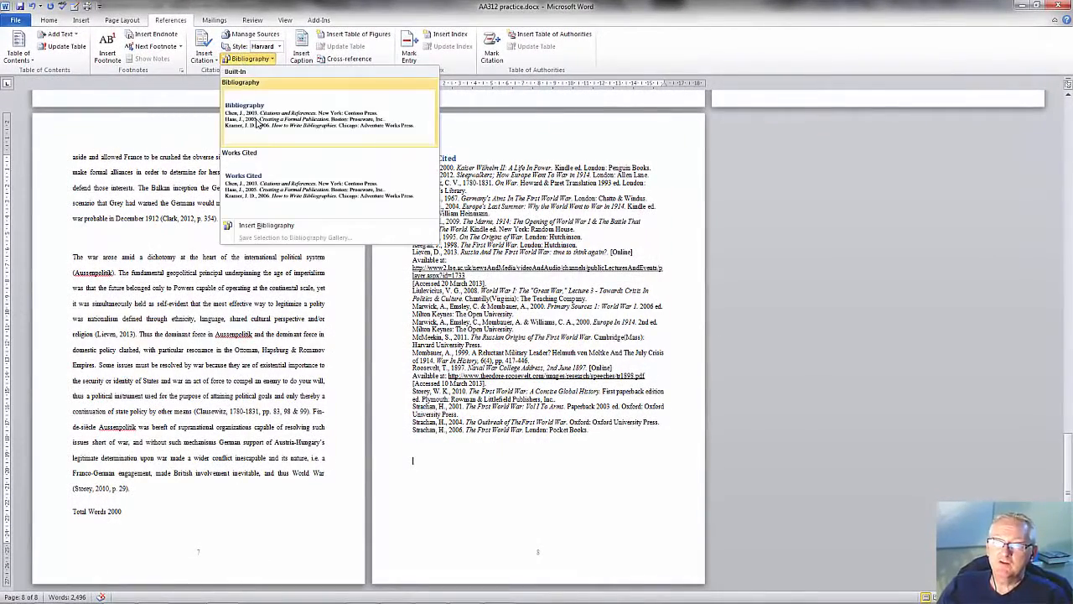
click(259, 123)
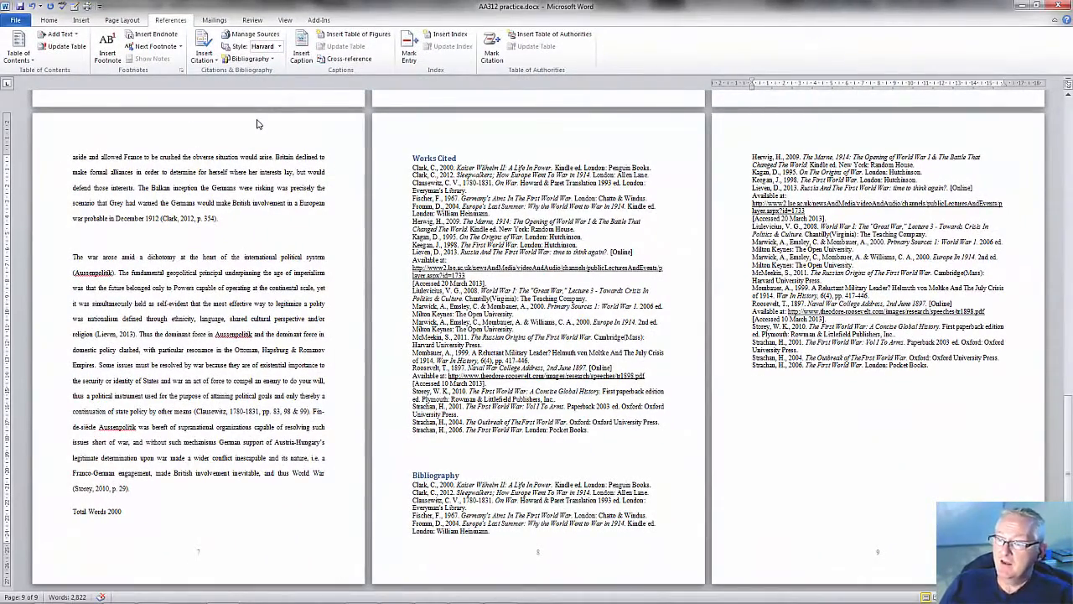
click(500, 300)
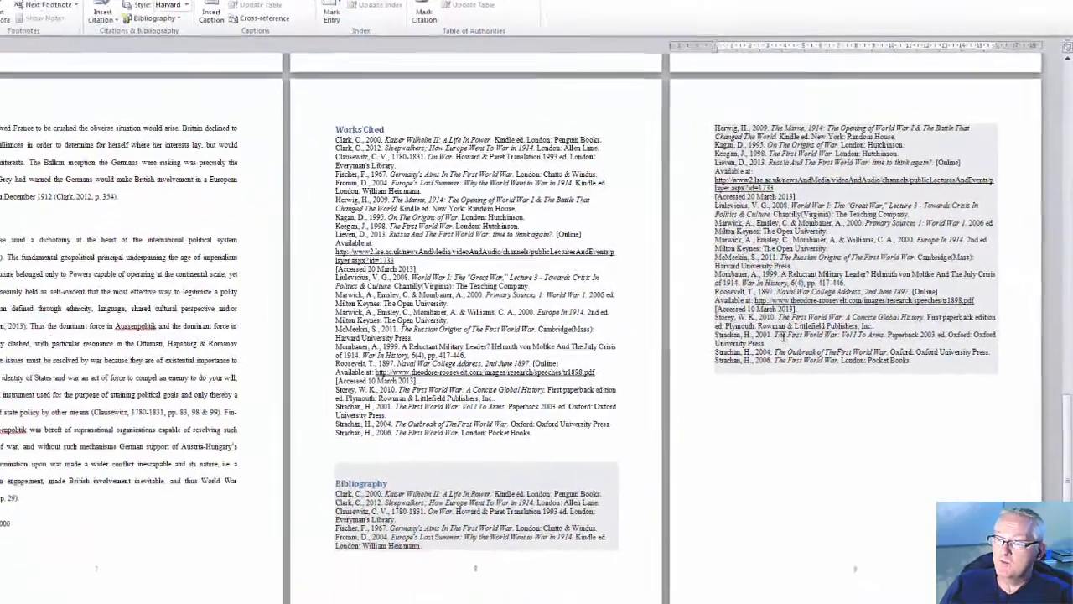